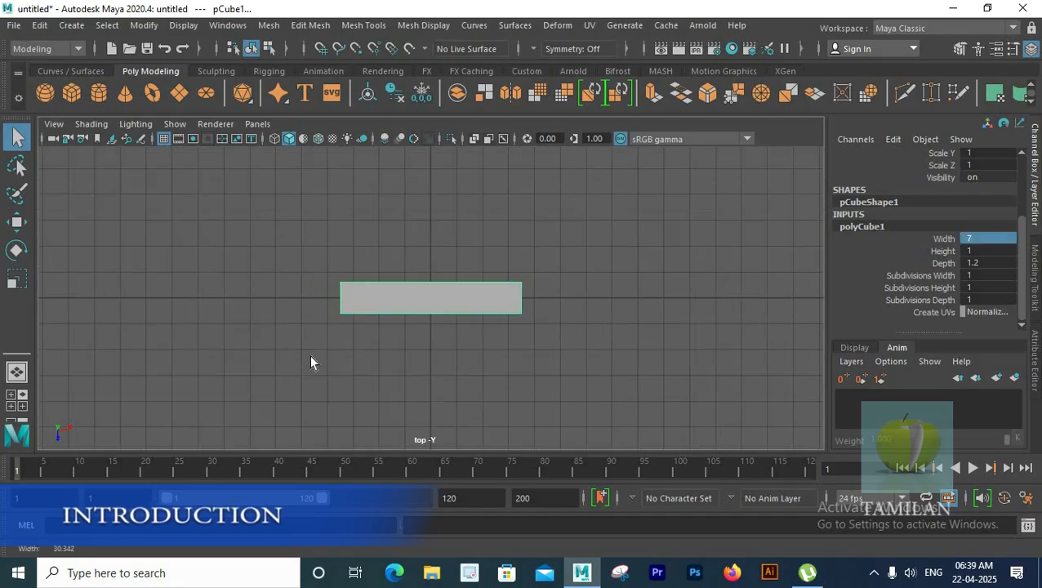
# - Insert an edge loop across the bar near its left end and lower the end vertices to bend it down
pyautogui.keyDown('shift'); pyautogui.moveTo(364, 165); pyautogui.dragTo(287, 198, button='right'); pyautogui.keyUp('shift')
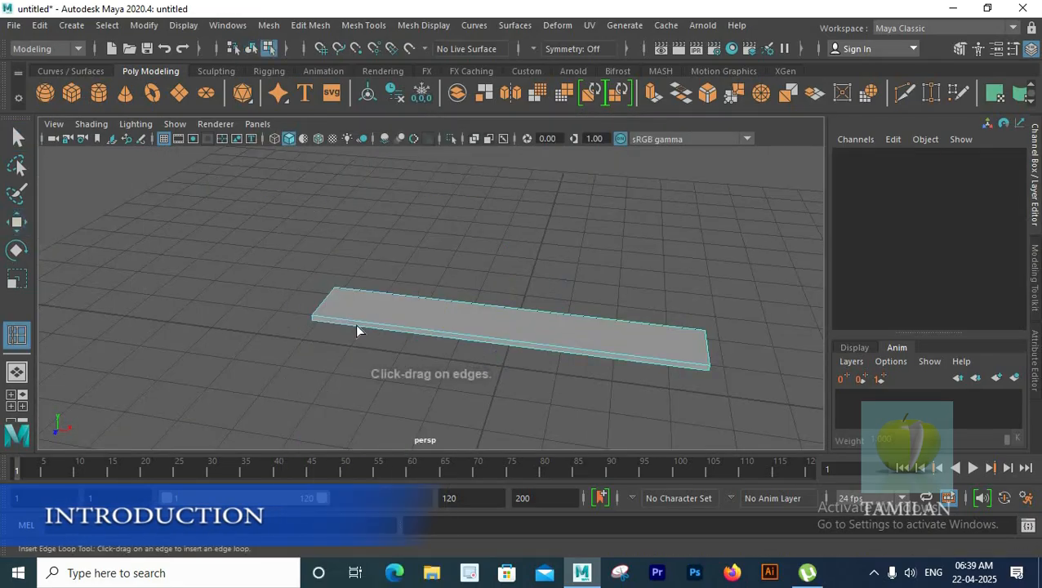
pyautogui.click(356, 319)
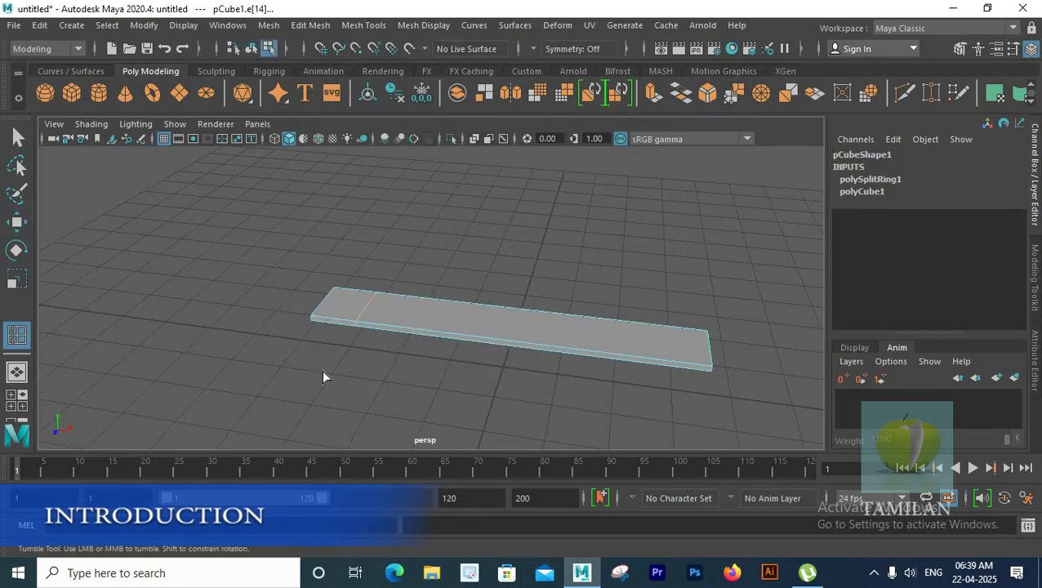
pyautogui.press('space')
pyautogui.press('space')
pyautogui.keyDown('alt'); pyautogui.moveTo(407, 282); pyautogui.dragTo(555, 327, button='right'); pyautogui.keyUp('alt')
pyautogui.click(16, 137)
pyautogui.moveTo(396, 307); pyautogui.dragTo(318, 245, button='right')
pyautogui.moveTo(318, 244); pyautogui.dragTo(368, 323)
pyautogui.press('w')
pyautogui.moveTo(315, 255); pyautogui.dragTo(314, 278)
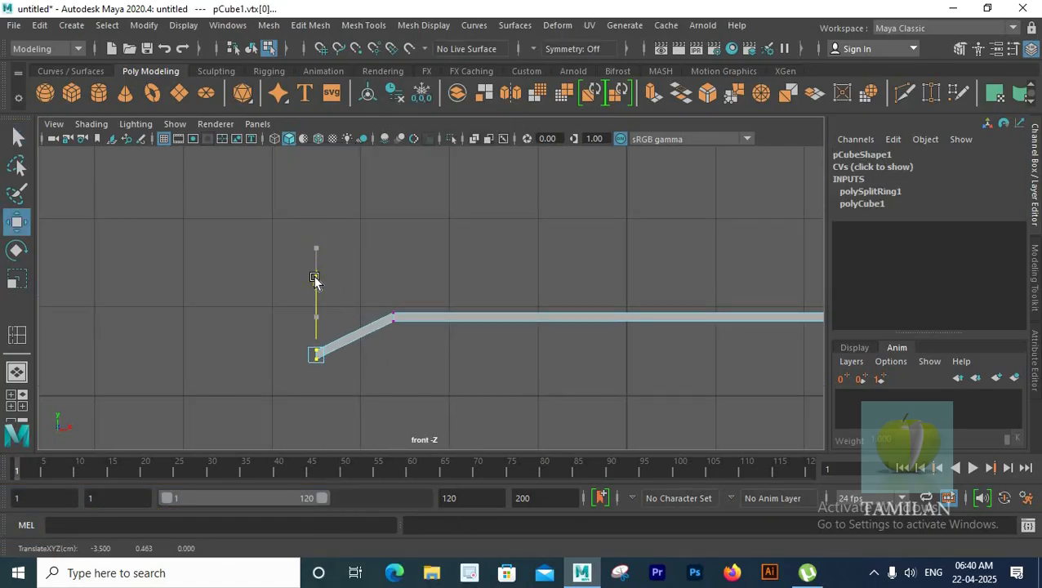
# - Move the bend vertices left to X about -2.97 and the left-end vertices out to X about -4, Y about 0.03
pyautogui.moveTo(440, 336); pyautogui.dragTo(375, 300)
pyautogui.moveTo(459, 317); pyautogui.dragTo(440, 316)
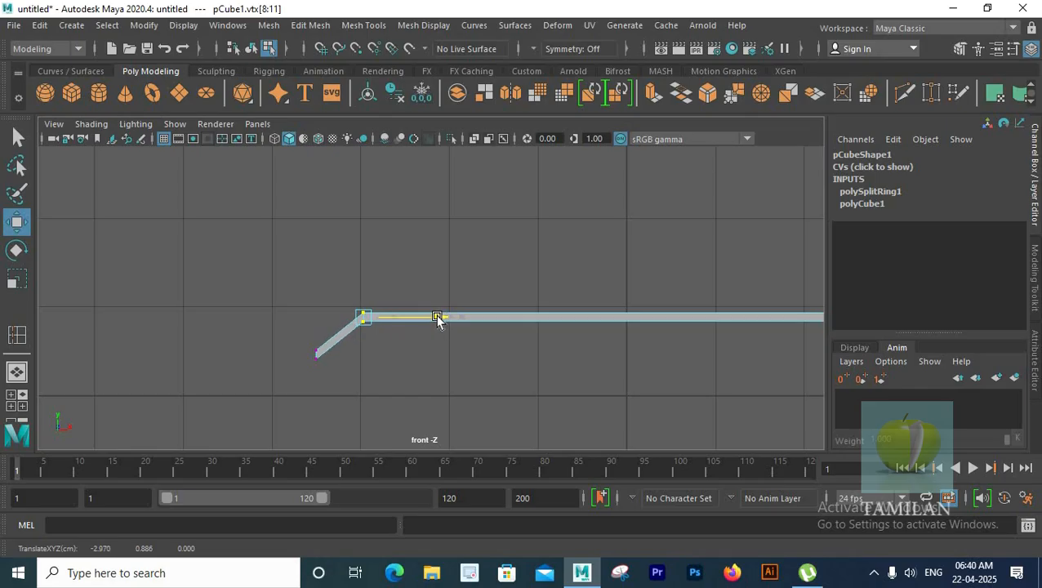
pyautogui.moveTo(271, 341); pyautogui.dragTo(292, 358)
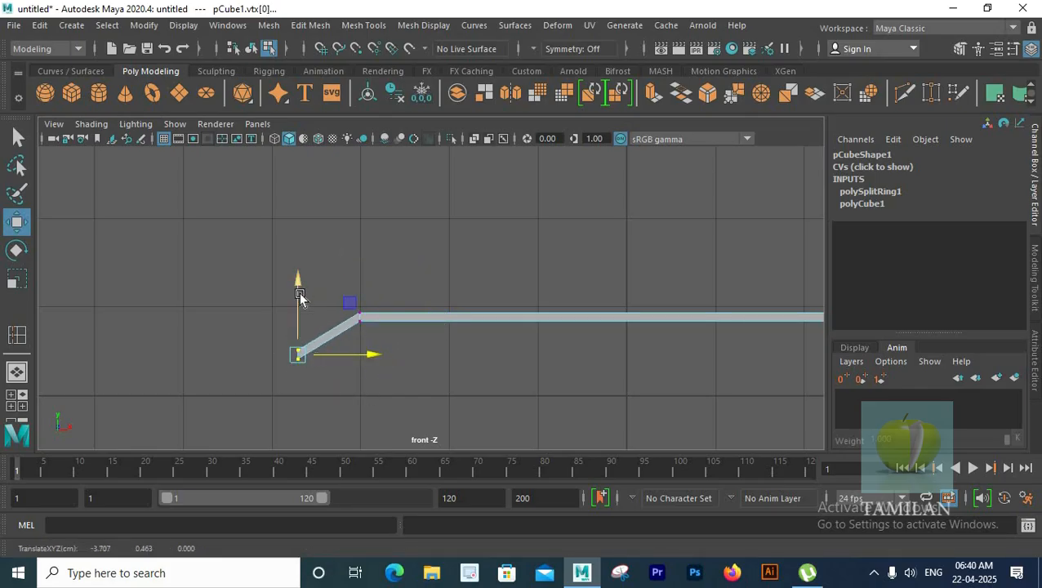
pyautogui.moveTo(365, 355); pyautogui.dragTo(344, 353)
pyautogui.moveTo(274, 280); pyautogui.dragTo(270, 318)
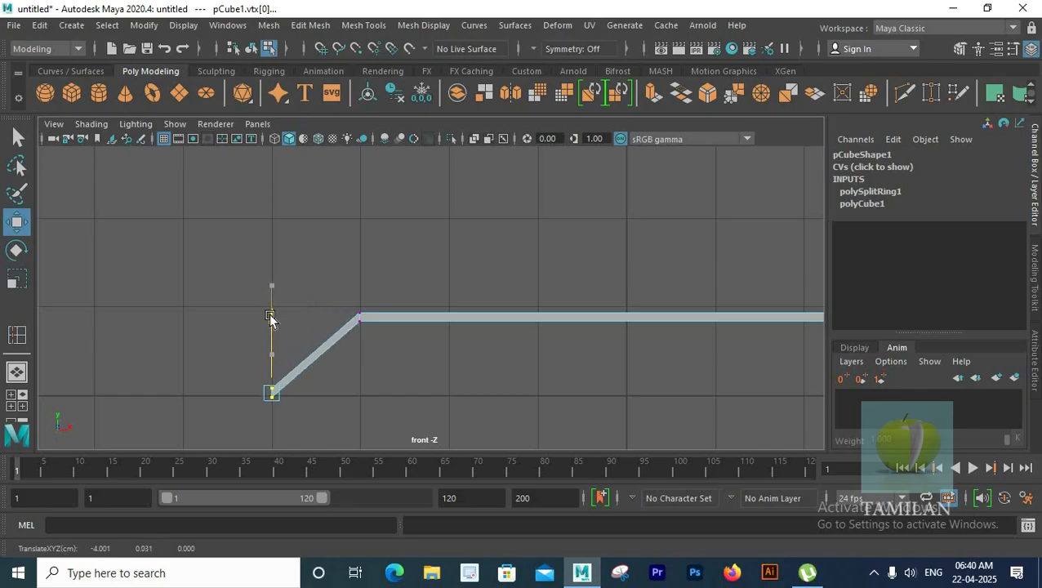
# - Lower the vertices at the bar's right end so the long section slopes down from the bend
pyautogui.scroll(-4, 355, 298)
pyautogui.click(526, 306)
pyautogui.moveTo(530, 238); pyautogui.dragTo(532, 263)
# - Lower the bend vertices to Y about 0.63 and set the right-end vertices to Y about 0.11
pyautogui.moveTo(367, 296); pyautogui.dragTo(317, 320)
pyautogui.scroll(5, 408, 305)
pyautogui.keyDown('alt'); pyautogui.moveTo(408, 305); pyautogui.dragTo(515, 311, button='middle'); pyautogui.keyUp('alt')
pyautogui.moveTo(266, 250); pyautogui.dragTo(267, 267)
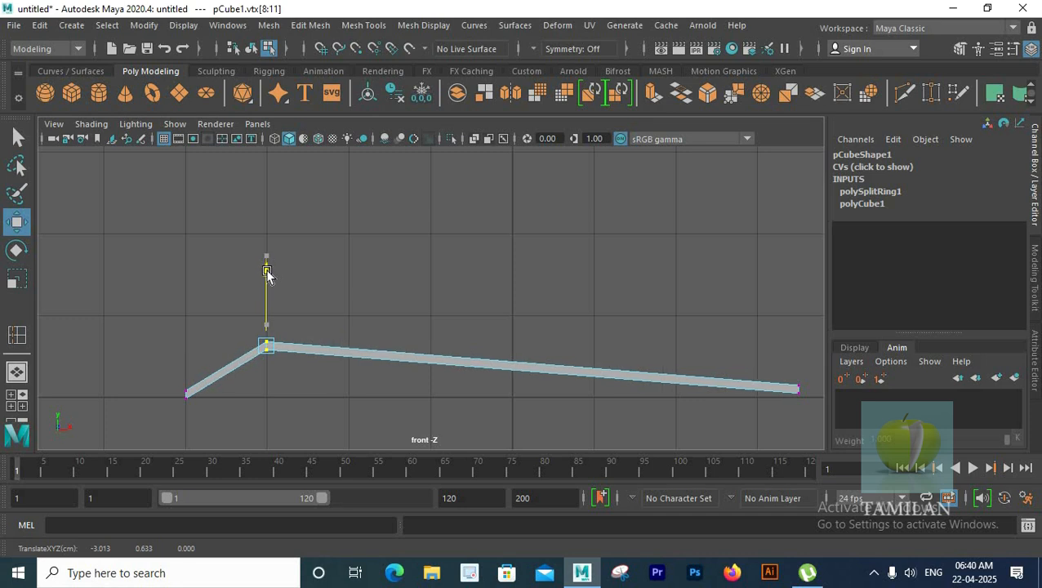
pyautogui.keyDown('alt'); pyautogui.moveTo(752, 375); pyautogui.dragTo(681, 346, button='middle'); pyautogui.keyUp('alt')
pyautogui.click(726, 360)
pyautogui.moveTo(731, 292); pyautogui.dragTo(726, 289)
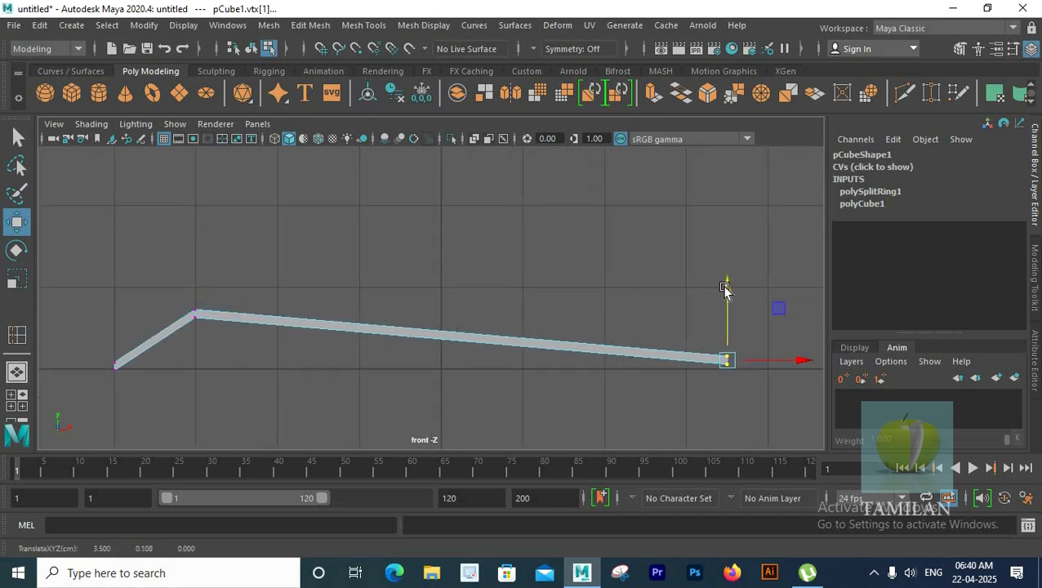
# - Leave vertex editing on the bent bar and create a polygon cube with a width of 8
pyautogui.keyDown('alt'); pyautogui.moveTo(194, 353); pyautogui.dragTo(329, 298, button='middle'); pyautogui.keyUp('alt')
pyautogui.scroll(1, 328, 299)
pyautogui.press('space')
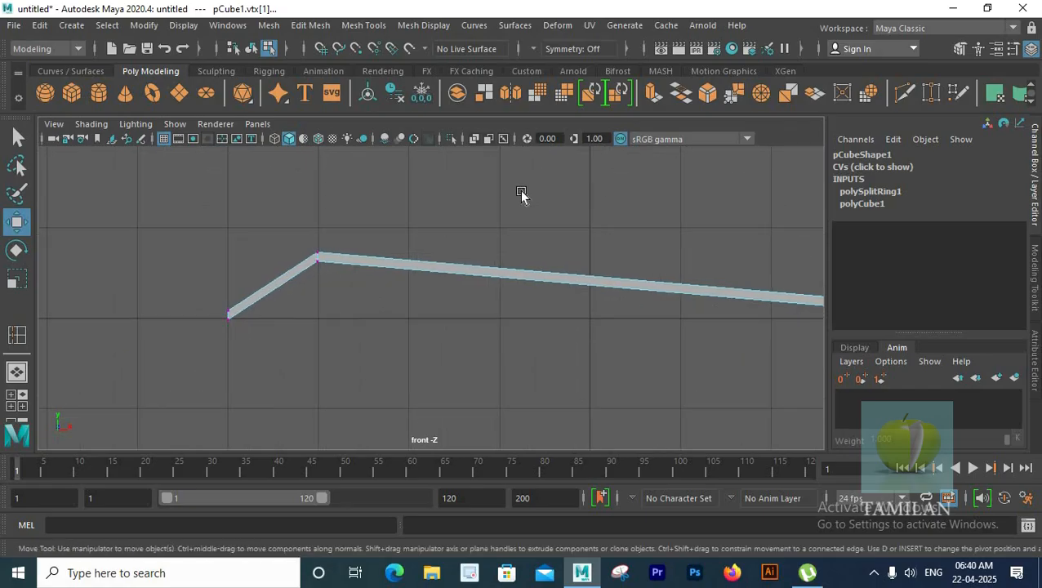
pyautogui.moveTo(521, 197); pyautogui.dragTo(521, 159)
pyautogui.moveTo(370, 301); pyautogui.dragTo(449, 128, button='right')
pyautogui.press('space')
pyautogui.moveTo(456, 264); pyautogui.dragTo(456, 304)
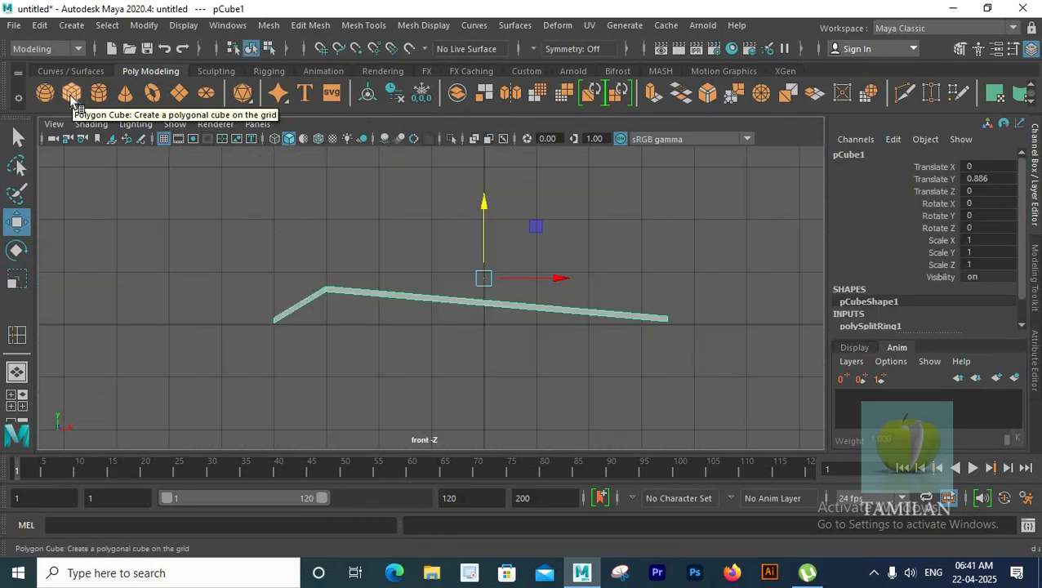
pyautogui.click(71, 94)
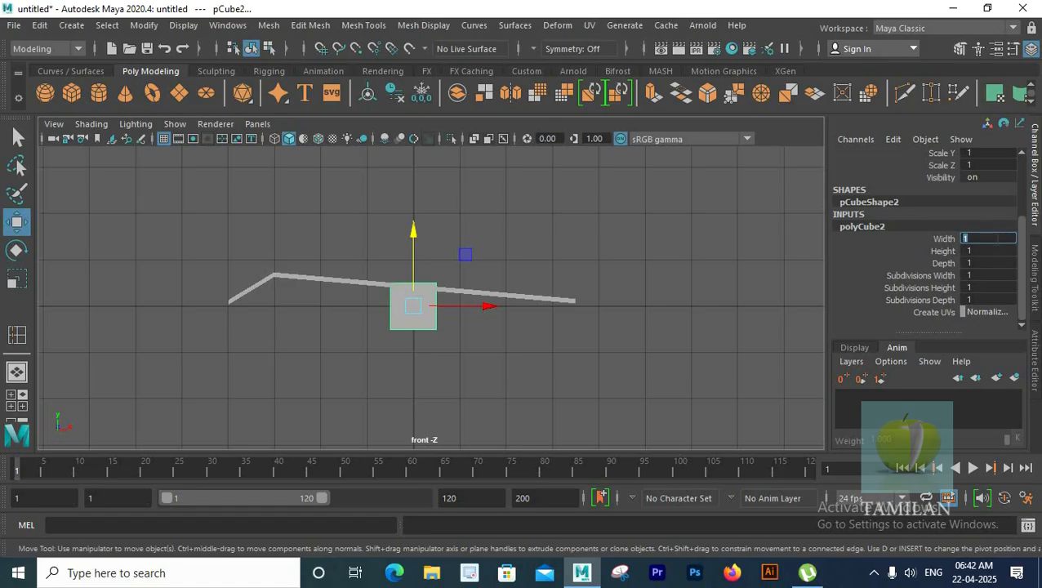
pyautogui.write('8')
pyautogui.press('Return')
# - Raise the bent bar to Y 1.647 and set the new cube's height to 0.1
pyautogui.click(329, 273)
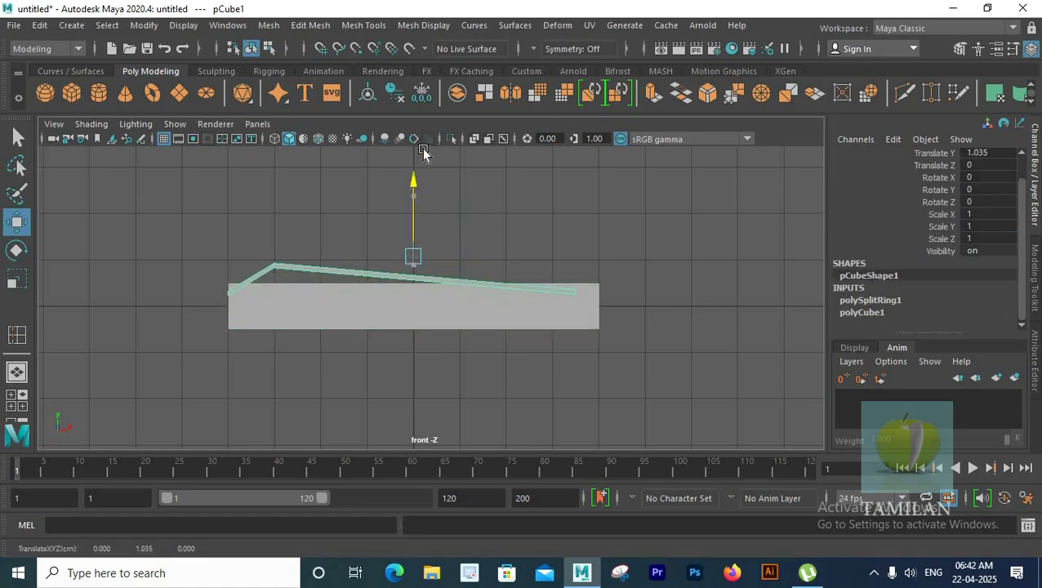
pyautogui.moveTo(428, 221); pyautogui.dragTo(431, 184)
pyautogui.click(499, 287)
pyautogui.click(863, 312)
pyautogui.write('0.1')
pyautogui.press('Return')
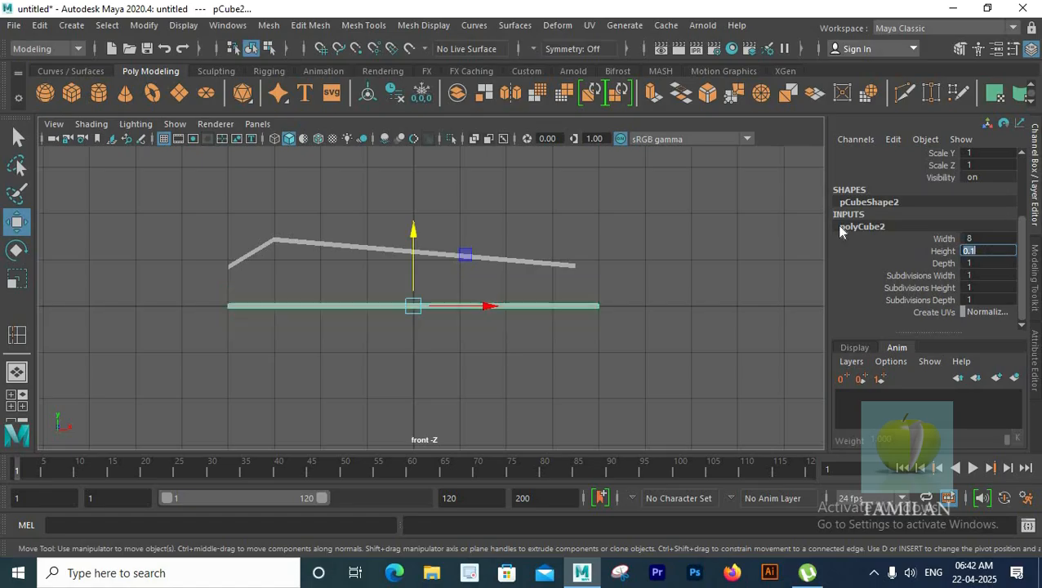
# - Raise the flat bar to Y 0.741, just under the bent bar, and increase its depth slightly beyond the bent bar's
pyautogui.moveTo(413, 233); pyautogui.dragTo(420, 202)
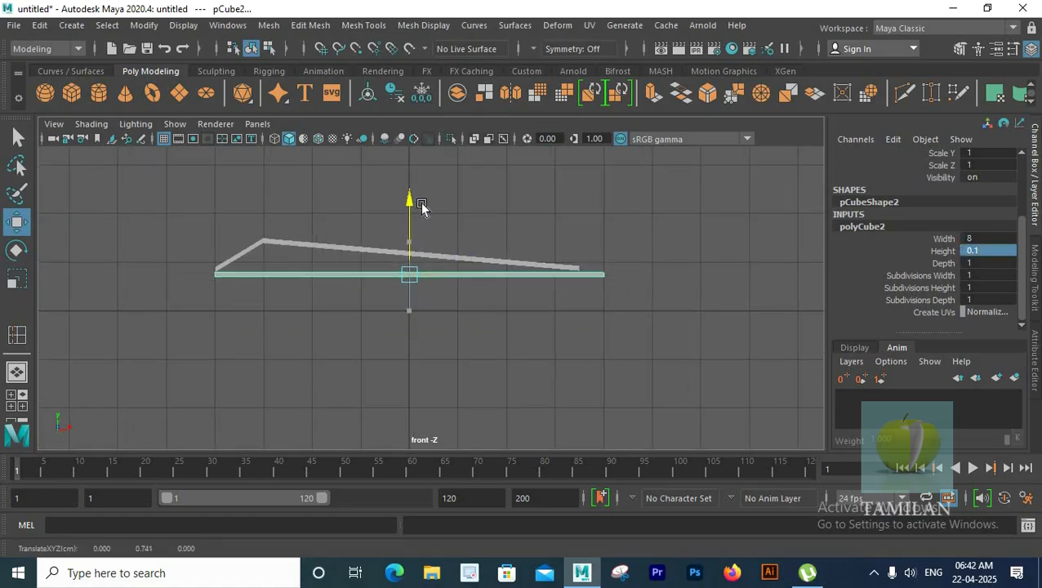
pyautogui.keyDown('alt'); pyautogui.moveTo(472, 318); pyautogui.dragTo(475, 324, button='middle'); pyautogui.keyUp('alt')
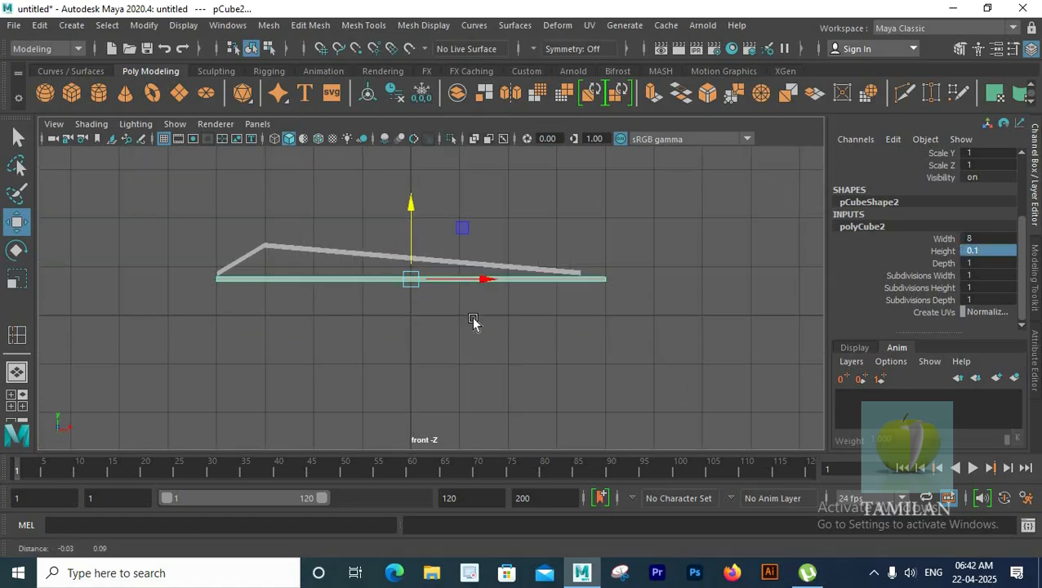
pyautogui.doubleClick(989, 263)
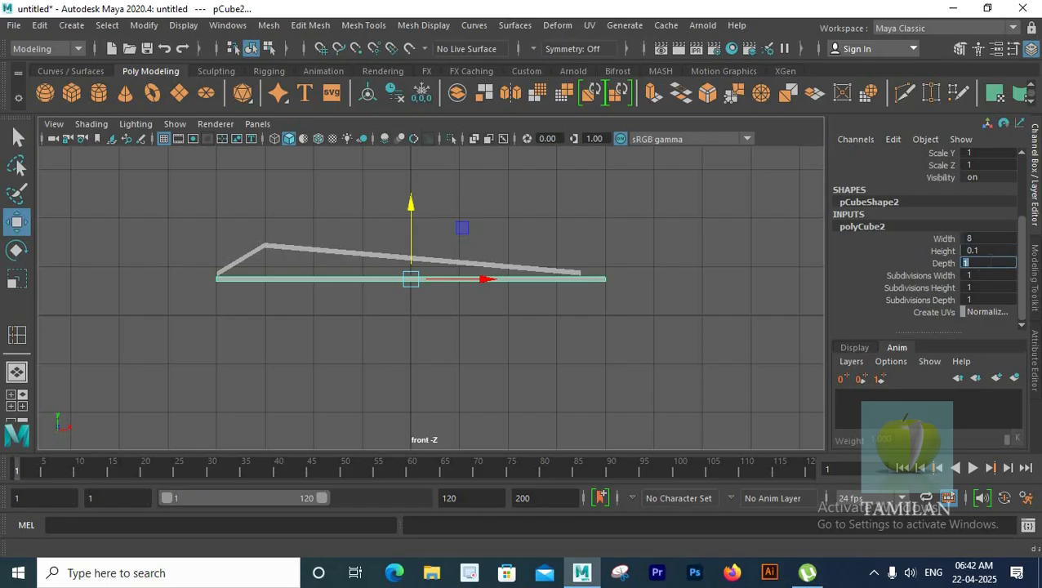
pyautogui.press('Return')
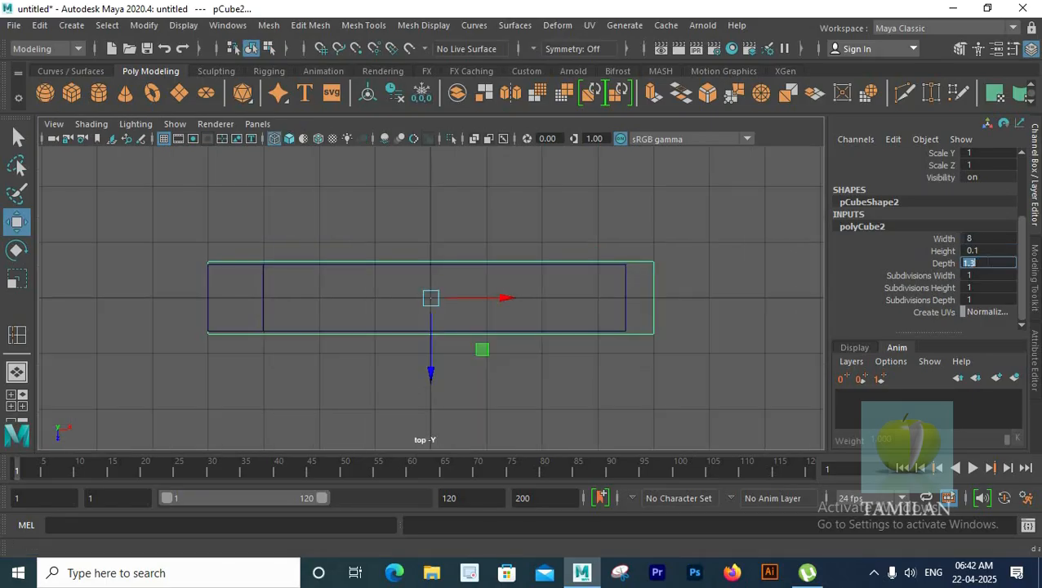
pyautogui.write('1.64')
pyautogui.press('Return')
# - In the front view, move the bent bar's left-end vertices inward to X about -3.66
pyautogui.click(626, 302)
pyautogui.press('space')
pyautogui.moveTo(618, 247); pyautogui.dragTo(618, 200)
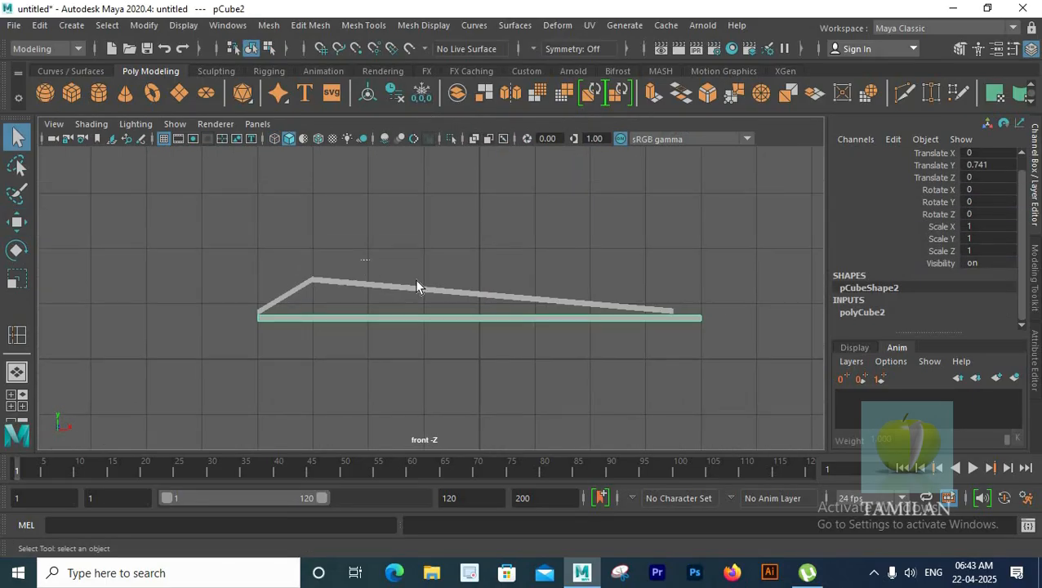
pyautogui.click(291, 299)
pyautogui.keyDown('alt'); pyautogui.moveTo(291, 300); pyautogui.dragTo(309, 305, button='middle'); pyautogui.keyUp('alt')
pyautogui.moveTo(332, 286); pyautogui.dragTo(314, 260, button='right')
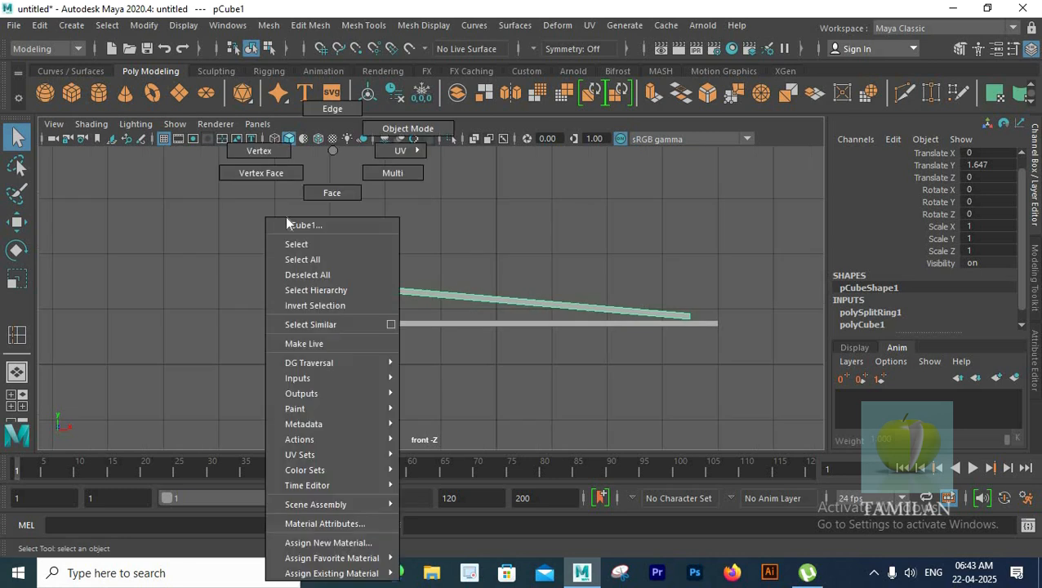
pyautogui.moveTo(259, 282); pyautogui.dragTo(260, 282, button='right')
pyautogui.moveTo(259, 285); pyautogui.dragTo(311, 316)
pyautogui.scroll(3, 307, 331)
pyautogui.press('w')
# - Insert an edge loop on the flat lower bar directly beneath the upper bar's bend
pyautogui.click(302, 334)
pyautogui.keyDown('shift'); pyautogui.moveTo(302, 332); pyautogui.dragTo(261, 273, button='right'); pyautogui.keyUp('shift')
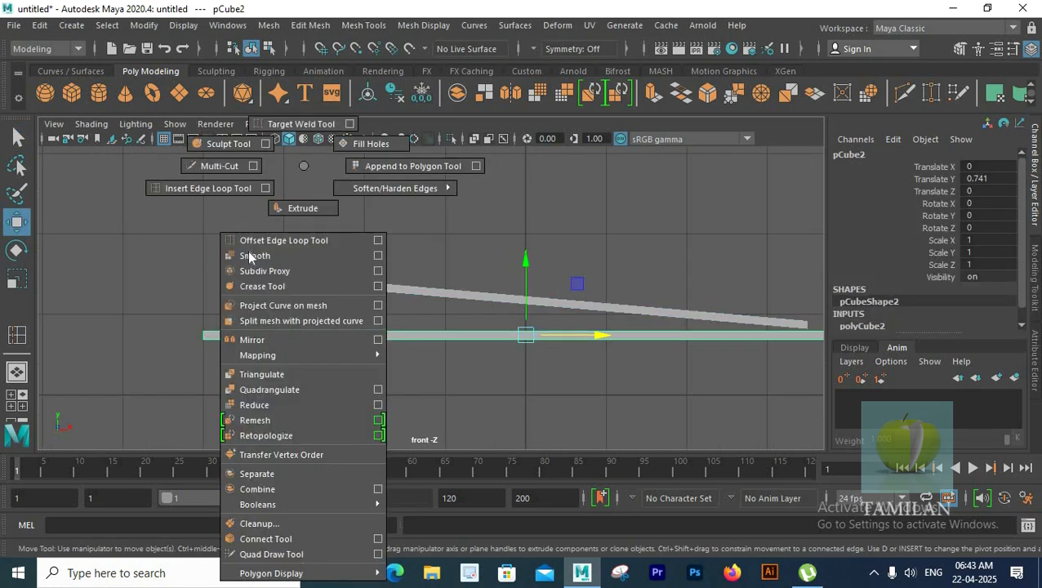
pyautogui.keyDown('shift'); pyautogui.moveTo(198, 202); pyautogui.dragTo(199, 201, button='right'); pyautogui.keyUp('shift')
pyautogui.click(284, 332)
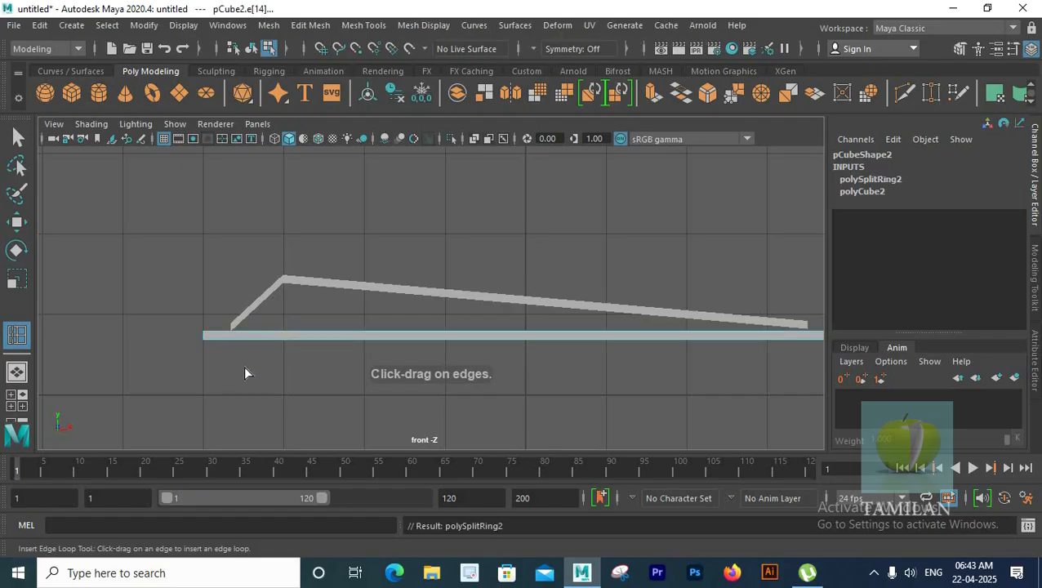
pyautogui.press('q')
pyautogui.moveTo(314, 151); pyautogui.dragTo(237, 167, button='right')
pyautogui.moveTo(181, 303); pyautogui.dragTo(229, 397)
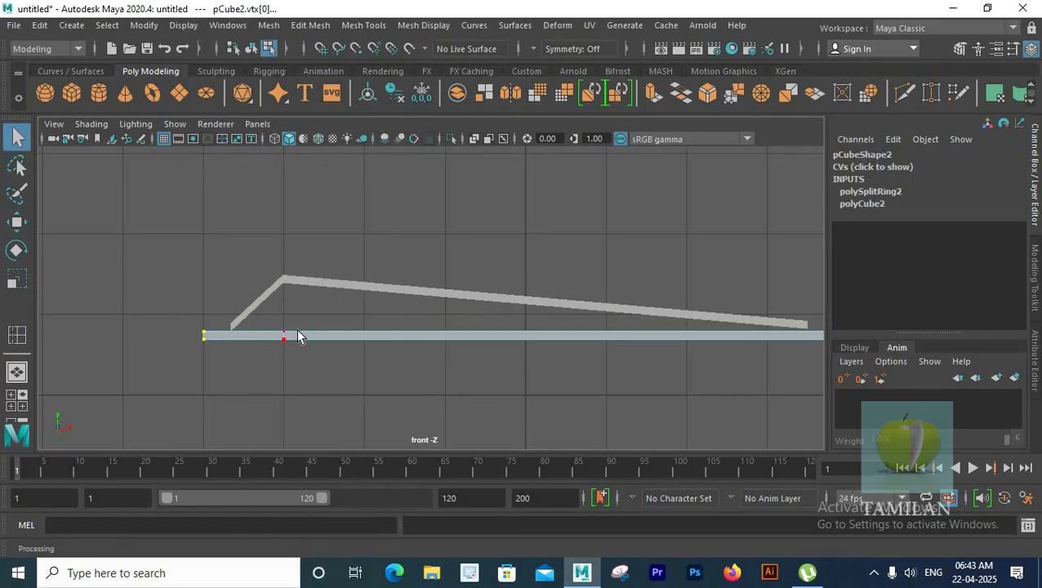
pyautogui.moveTo(290, 147); pyautogui.dragTo(361, 129, button='right')
# - Insert a second edge loop on the lower bar between the first loop and its left end
pyautogui.keyDown('shift'); pyautogui.moveTo(265, 168); pyautogui.dragTo(176, 189, button='right'); pyautogui.keyUp('shift')
pyautogui.click(251, 334)
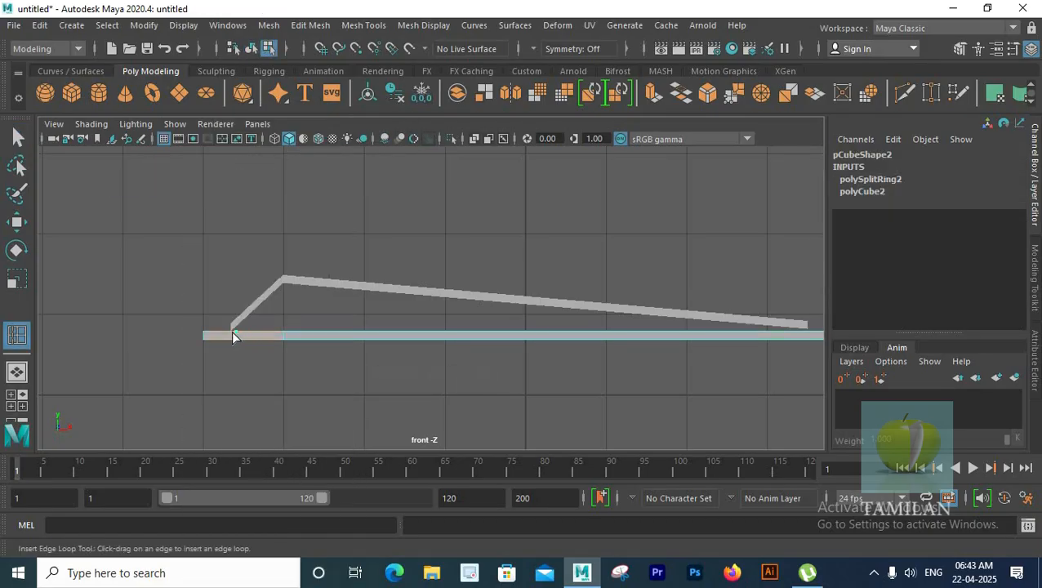
pyautogui.click(243, 335)
pyautogui.press('q')
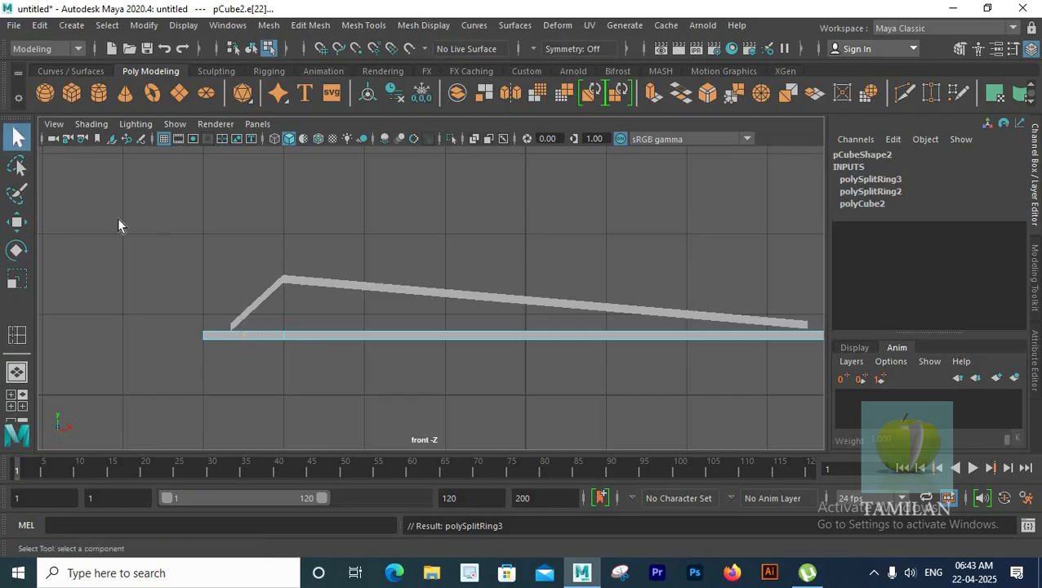
# - Move the upper bar's left-end vertices inward to line up with the lower bar's second edge loop
pyautogui.moveTo(257, 335); pyautogui.dragTo(184, 151, button='right')
pyautogui.click(266, 293)
pyautogui.moveTo(267, 293); pyautogui.dragTo(199, 150, button='right')
pyautogui.moveTo(211, 253); pyautogui.dragTo(258, 365)
pyautogui.press('w')
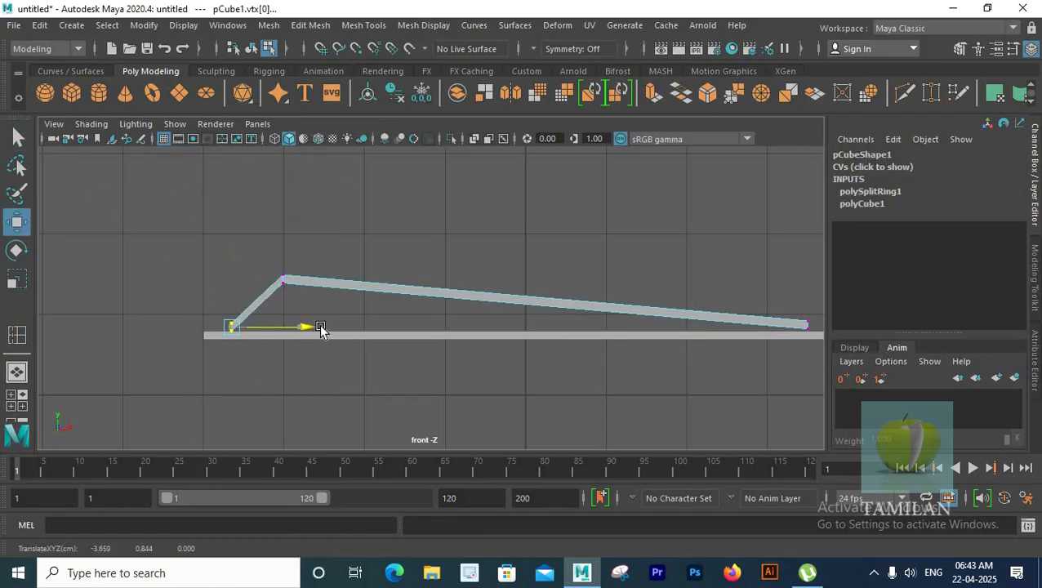
pyautogui.moveTo(313, 328); pyautogui.dragTo(327, 328)
# - Lower the lower bar's left-end vertices to Y about 0.44 to bend its tip down
pyautogui.click(337, 335)
pyautogui.keyDown('alt'); pyautogui.moveTo(213, 321); pyautogui.dragTo(276, 310, button='middle'); pyautogui.keyUp('alt')
pyautogui.moveTo(286, 350); pyautogui.dragTo(250, 302)
pyautogui.moveTo(263, 262); pyautogui.dragTo(262, 275)
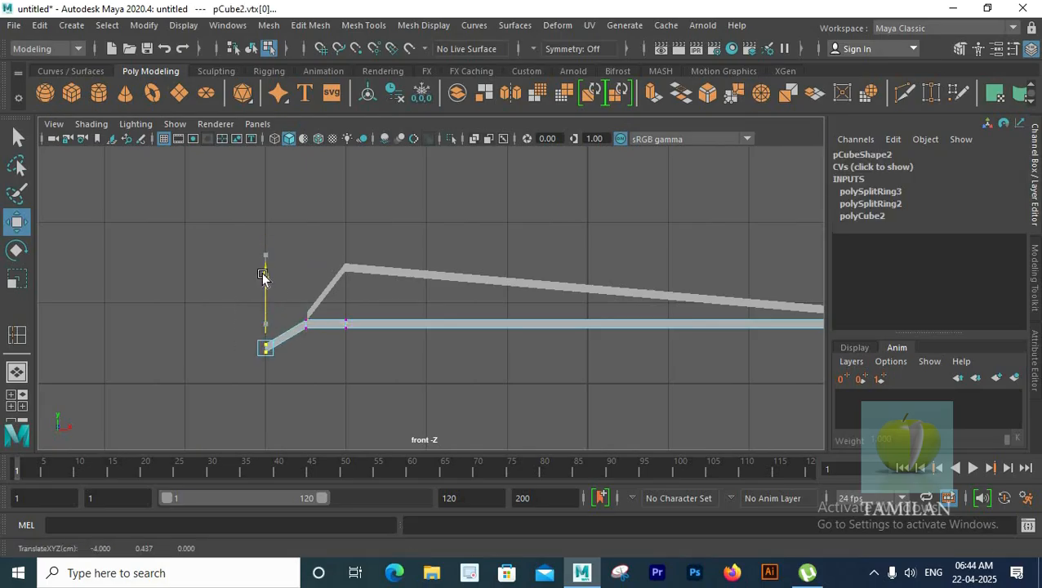
# - Lower the upper bar's bend vertices slightly and adjust the lower bar's left tip to Y about 0.46
pyautogui.click(369, 270)
pyautogui.moveTo(321, 243); pyautogui.dragTo(370, 275)
pyautogui.moveTo(348, 194); pyautogui.dragTo(348, 201)
pyautogui.click(302, 318)
pyautogui.click(269, 344)
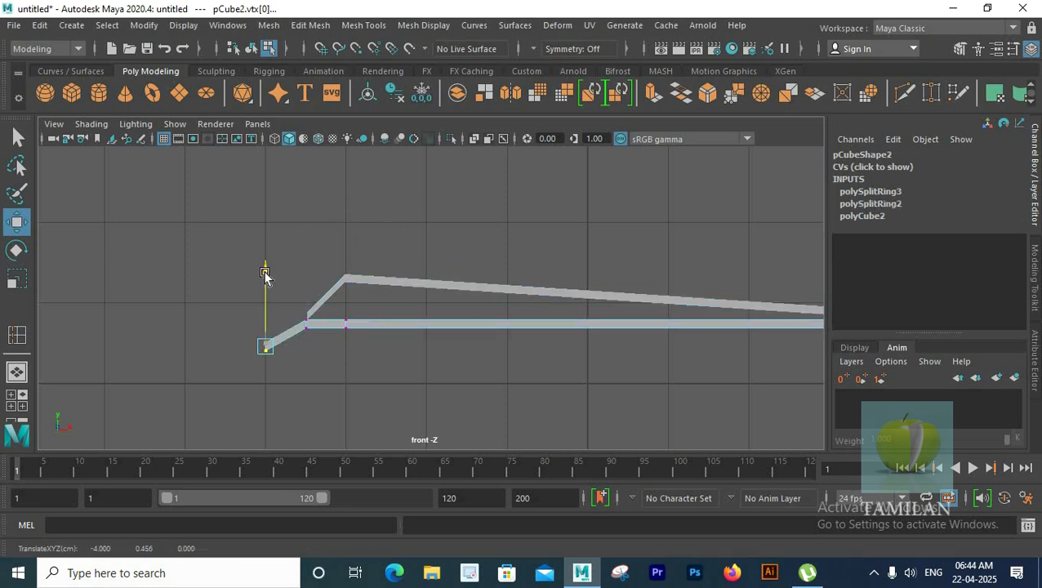
# - Lower the vertices at the lower bar's right end so the bar slopes down
pyautogui.scroll(-7, 469, 325)
pyautogui.keyDown('alt'); pyautogui.moveTo(428, 316); pyautogui.dragTo(325, 326, button='middle'); pyautogui.keyUp('alt')
pyautogui.scroll(4, 323, 328)
pyautogui.moveTo(306, 330); pyautogui.dragTo(384, 133, button='right')
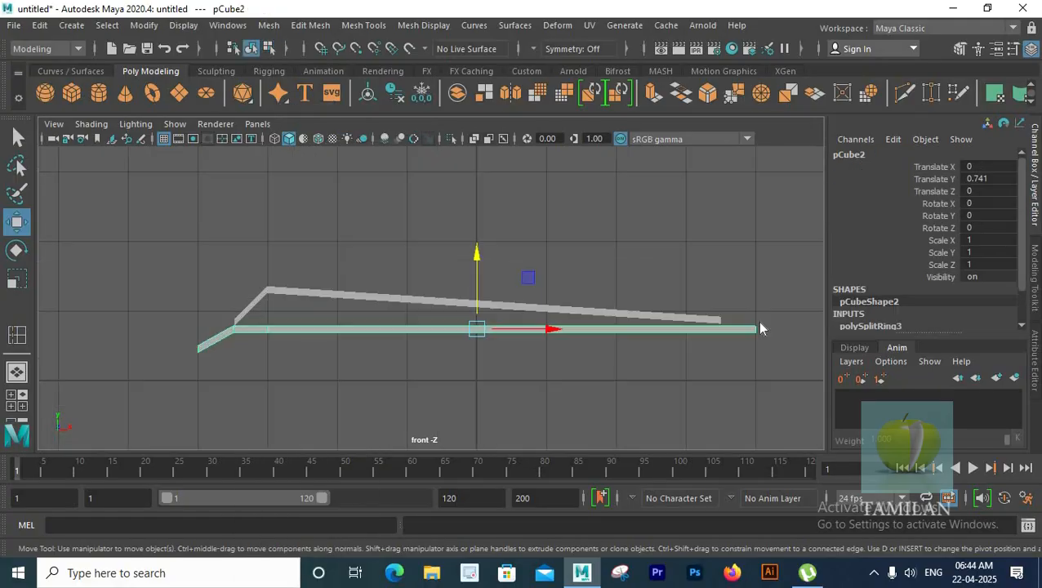
pyautogui.moveTo(758, 328); pyautogui.dragTo(693, 151, button='right')
pyautogui.moveTo(735, 306); pyautogui.dragTo(776, 351)
pyautogui.moveTo(762, 268); pyautogui.dragTo(754, 281)
# - Lower the upper bar's right-end vertices to rest just above the lower bar, and return to object mode
pyautogui.click(717, 319)
pyautogui.moveTo(722, 317); pyautogui.dragTo(655, 149, button='right')
pyautogui.moveTo(705, 350); pyautogui.dragTo(734, 291)
pyautogui.moveTo(720, 249); pyautogui.dragTo(722, 277)
pyautogui.moveTo(469, 309); pyautogui.dragTo(539, 283, button='right')
# - Mirror the lower bar across the world Y axis in the negative direction, combined with the original
pyautogui.click(353, 339)
pyautogui.keyDown('shift'); pyautogui.moveTo(352, 340); pyautogui.dragTo(444, 342, button='right'); pyautogui.keyUp('shift')
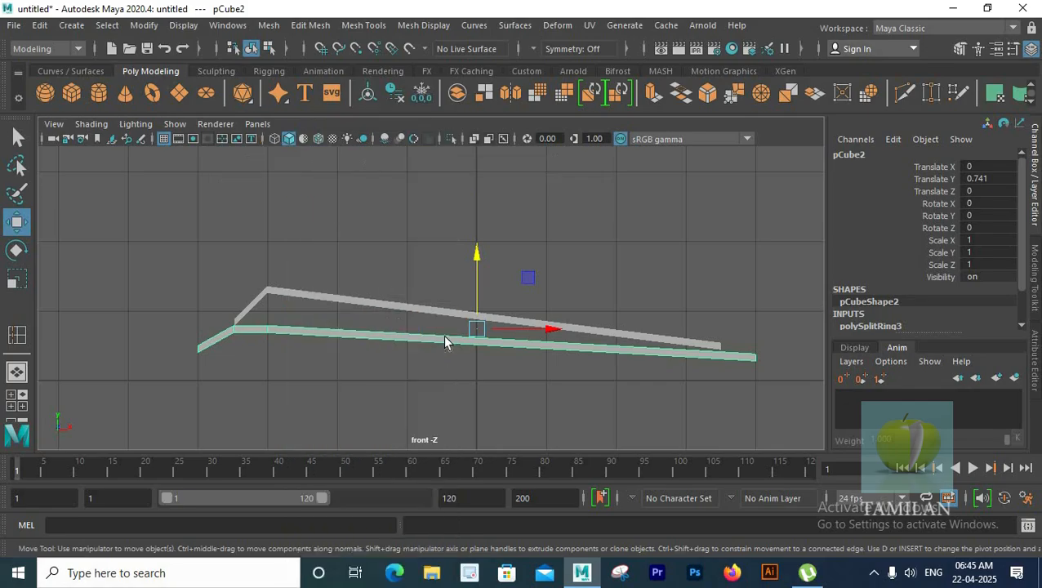
pyautogui.moveTo(486, 199); pyautogui.dragTo(830, 205)
pyautogui.keyDown('alt'); pyautogui.moveTo(541, 289); pyautogui.dragTo(414, 228, button='middle'); pyautogui.keyUp('alt')
pyautogui.moveTo(874, 205); pyautogui.dragTo(773, 116)
pyautogui.keyDown('alt'); pyautogui.moveTo(447, 372); pyautogui.dragTo(390, 354, button='right'); pyautogui.keyUp('alt')
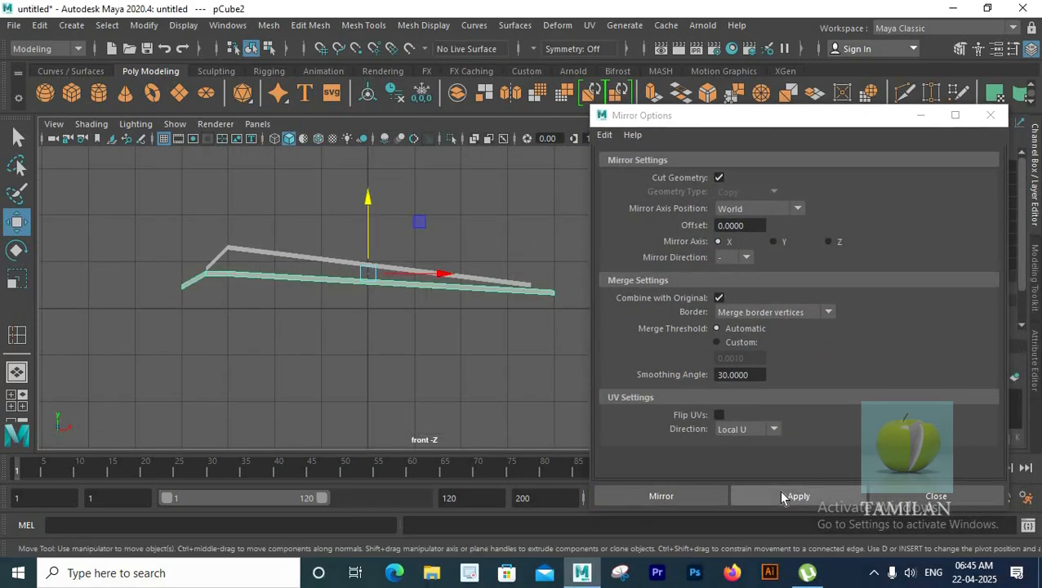
pyautogui.click(772, 242)
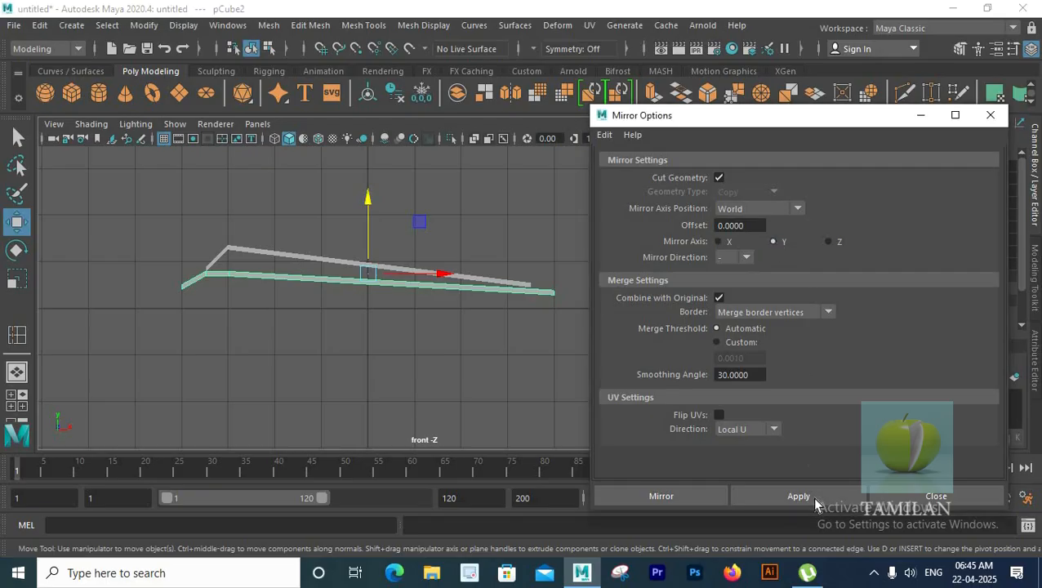
pyautogui.click(816, 498)
# - Move the mirrored half up closer to the original bar and close the mirror options
pyautogui.keyDown('alt'); pyautogui.moveTo(409, 366); pyautogui.dragTo(410, 371, button='middle'); pyautogui.keyUp('alt')
pyautogui.keyDown('alt'); pyautogui.moveTo(409, 372); pyautogui.dragTo(417, 371, button='right'); pyautogui.keyUp('alt')
pyautogui.moveTo(367, 241); pyautogui.dragTo(374, 230)
pyautogui.keyDown('alt'); pyautogui.moveTo(522, 315); pyautogui.dragTo(367, 317, button='middle'); pyautogui.keyUp('alt')
pyautogui.keyDown('alt'); pyautogui.moveTo(368, 317); pyautogui.dragTo(400, 288, button='right'); pyautogui.keyUp('alt')
pyautogui.keyDown('alt'); pyautogui.moveTo(400, 288); pyautogui.dragTo(581, 299, button='middle'); pyautogui.keyUp('alt')
pyautogui.keyDown('alt'); pyautogui.moveTo(581, 299); pyautogui.dragTo(367, 320, button='right'); pyautogui.keyUp('alt')
pyautogui.keyDown('alt'); pyautogui.moveTo(433, 318); pyautogui.dragTo(527, 128, button='right'); pyautogui.keyUp('alt')
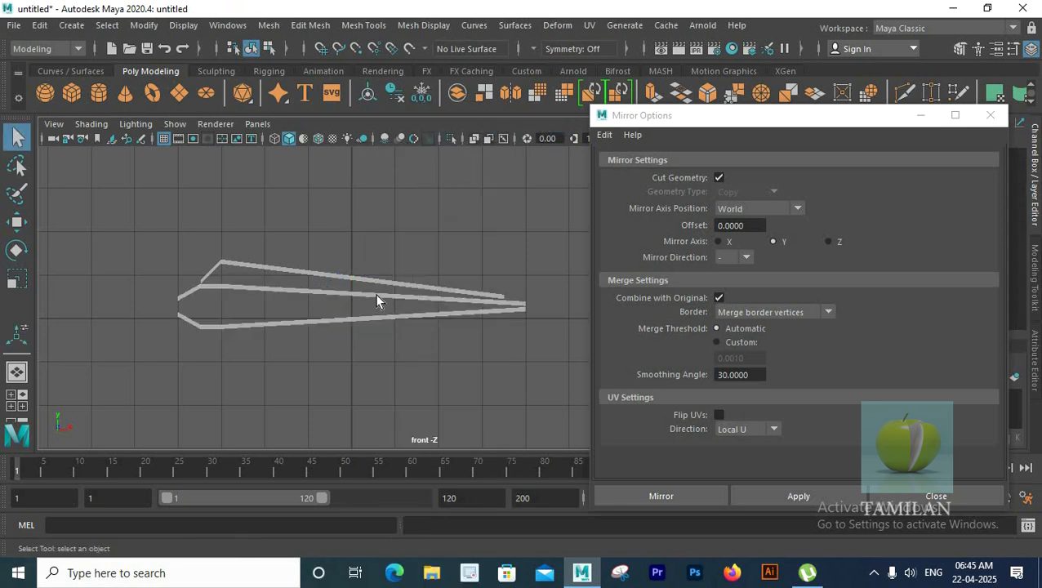
pyautogui.click(935, 495)
pyautogui.keyDown('alt'); pyautogui.moveTo(267, 316); pyautogui.dragTo(305, 338, button='middle'); pyautogui.keyUp('alt')
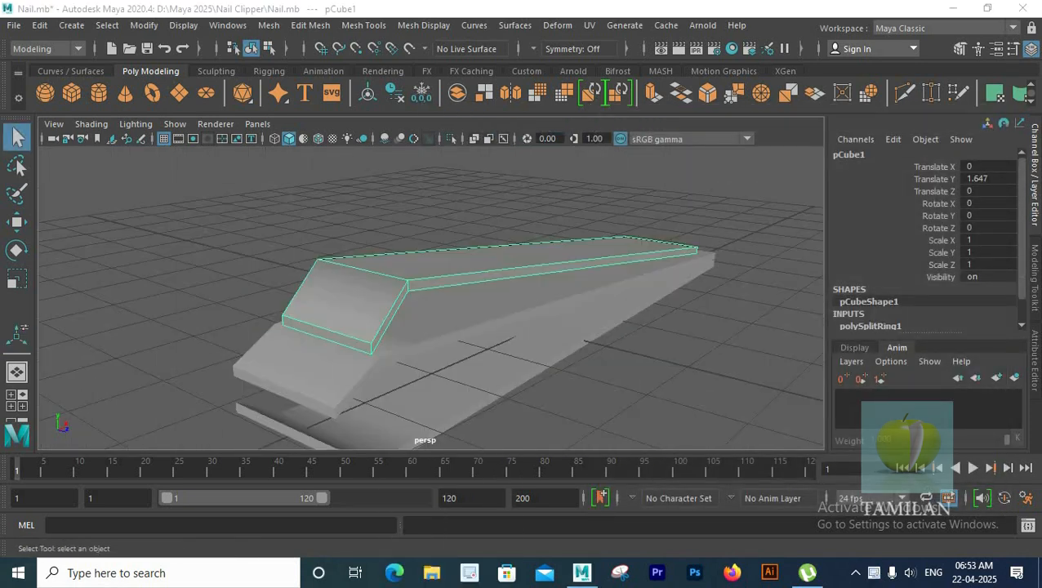
# - Insert lengthwise edge loops along the top lever
pyautogui.keyDown('shift'); pyautogui.moveTo(374, 166); pyautogui.dragTo(289, 192, button='right'); pyautogui.keyUp('shift')
pyautogui.keyDown('alt'); pyautogui.moveTo(395, 354); pyautogui.dragTo(463, 290); pyautogui.keyUp('alt')
pyautogui.click(460, 286)
pyautogui.keyDown('alt'); pyautogui.moveTo(454, 343); pyautogui.dragTo(441, 437); pyautogui.keyUp('alt')
# - In the top view, move the near lengthwise row of the lever's vertices to Z about 0.16
pyautogui.press('space')
pyautogui.press('space')
pyautogui.scroll(2, 286, 282)
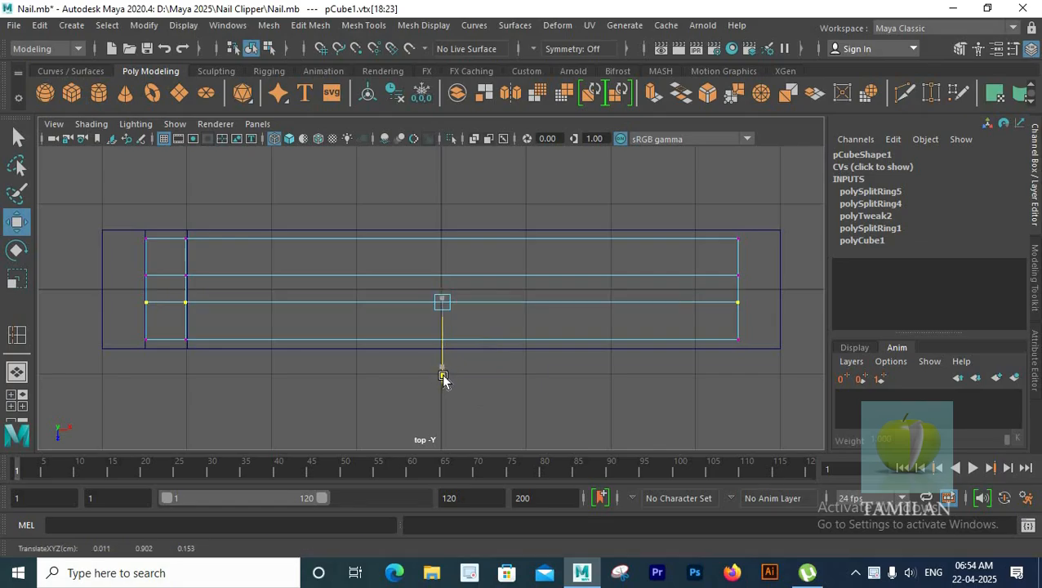
pyautogui.moveTo(442, 375); pyautogui.dragTo(444, 378)
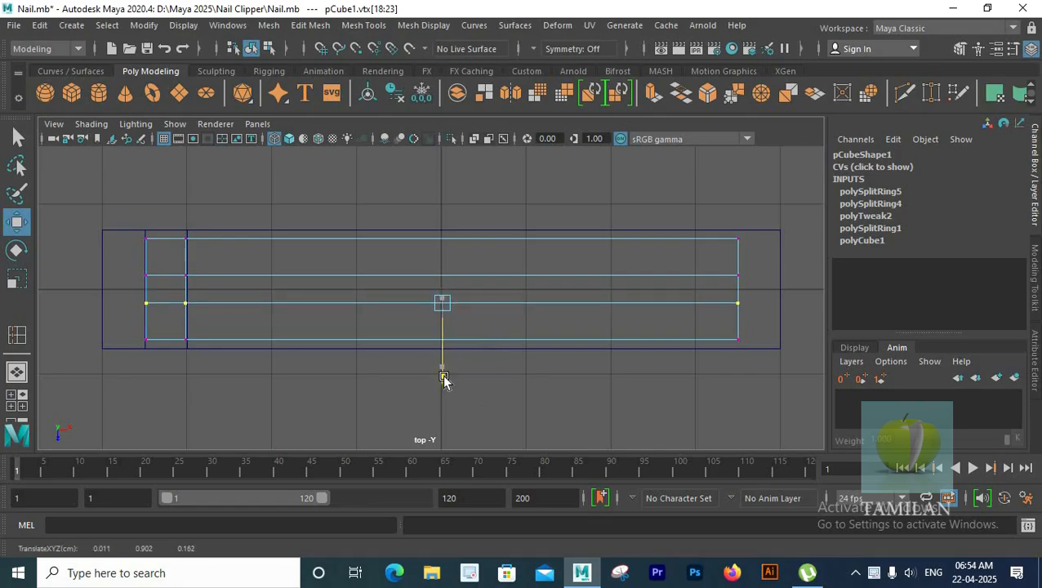
# - Delete the middle faces of the top lever's front slope to open a slot
pyautogui.press('space')
pyautogui.press('space')
pyautogui.keyDown('alt'); pyautogui.moveTo(463, 330); pyautogui.dragTo(359, 305); pyautogui.keyUp('alt')
pyautogui.moveTo(363, 152); pyautogui.dragTo(357, 196, button='right')
pyautogui.keyDown('alt'); pyautogui.moveTo(400, 261); pyautogui.dragTo(327, 274); pyautogui.keyUp('alt')
pyautogui.press('space')
pyautogui.press('space')
pyautogui.keyDown('alt'); pyautogui.moveTo(444, 270); pyautogui.dragTo(649, 275, button='middle'); pyautogui.keyUp('alt')
pyautogui.moveTo(328, 304); pyautogui.dragTo(383, 293)
pyautogui.press('space')
pyautogui.press('space')
pyautogui.press('Delete')
# - Select the open border edges around the lever's front slot and close them with Fill Hole
pyautogui.scroll(2, 331, 220)
pyautogui.moveTo(333, 237); pyautogui.dragTo(333, 196, button='right')
pyautogui.click(333, 238)
pyautogui.press('q')
pyautogui.scroll(2, 333, 237)
pyautogui.moveTo(334, 238)
pyautogui.keyDown('alt'); pyautogui.mouseDown()
pyautogui.moveTo(433, 265)
pyautogui.moveTo(574, 267)
pyautogui.moveTo(324, 271)
pyautogui.moveTo(335, 223)
pyautogui.mouseUp(); pyautogui.keyUp('alt')
pyautogui.keyDown('shift'); pyautogui.click(572, 276); pyautogui.keyUp('shift')
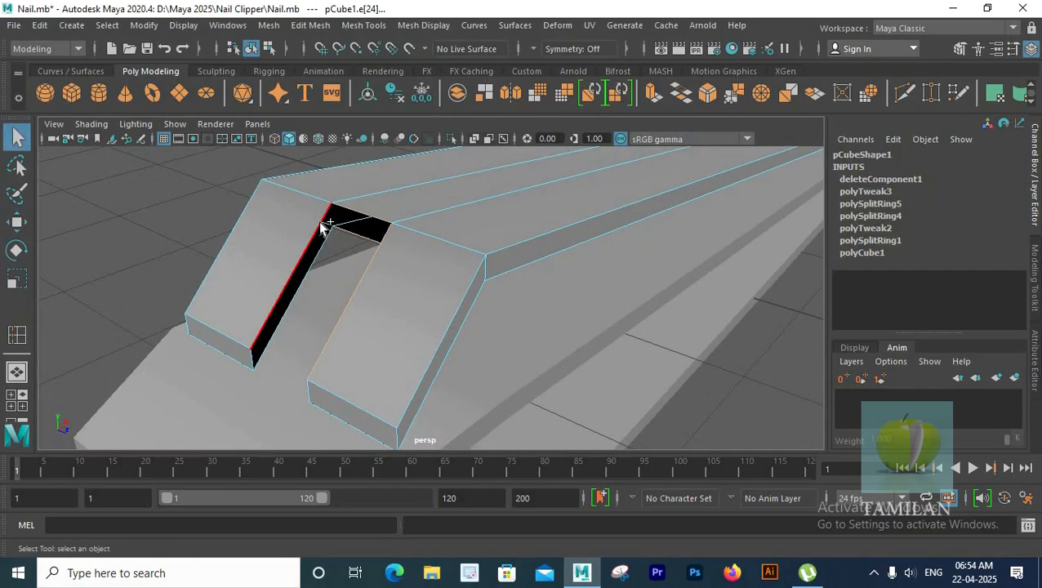
pyautogui.keyDown('alt'); pyautogui.moveTo(361, 324); pyautogui.dragTo(653, 355); pyautogui.keyUp('alt')
pyautogui.keyDown('alt'); pyautogui.moveTo(526, 305); pyautogui.dragTo(310, 206); pyautogui.keyUp('alt')
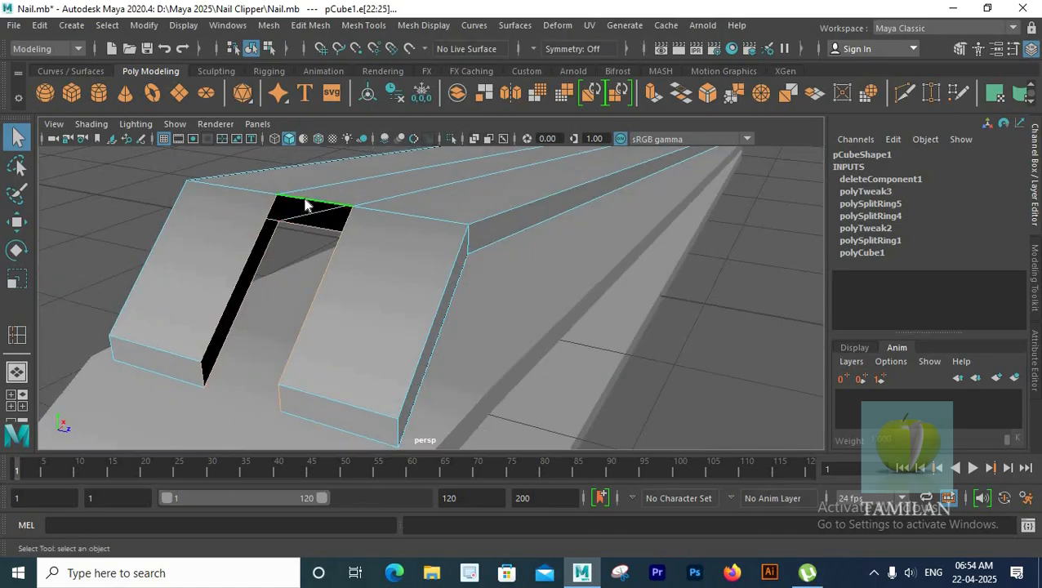
pyautogui.keyDown('shift'); pyautogui.rightClick(305, 204); pyautogui.keyUp('shift')
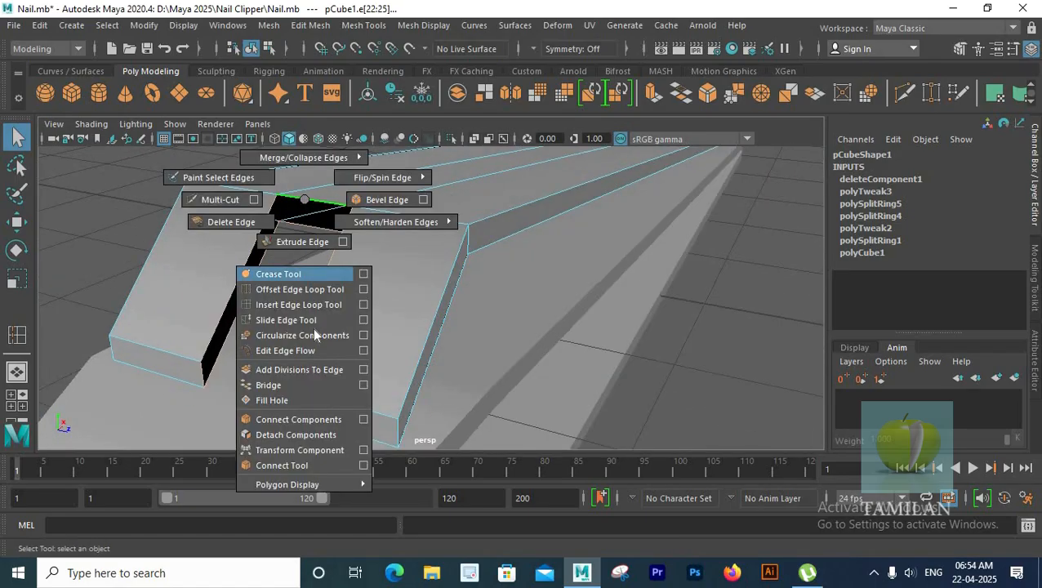
pyautogui.click(272, 400)
# - Use Multi-Cut to split the slot's filled wall between the upper and lower vertices at its inner corners
pyautogui.keyDown('alt'); pyautogui.moveTo(310, 331); pyautogui.dragTo(507, 339); pyautogui.keyUp('alt')
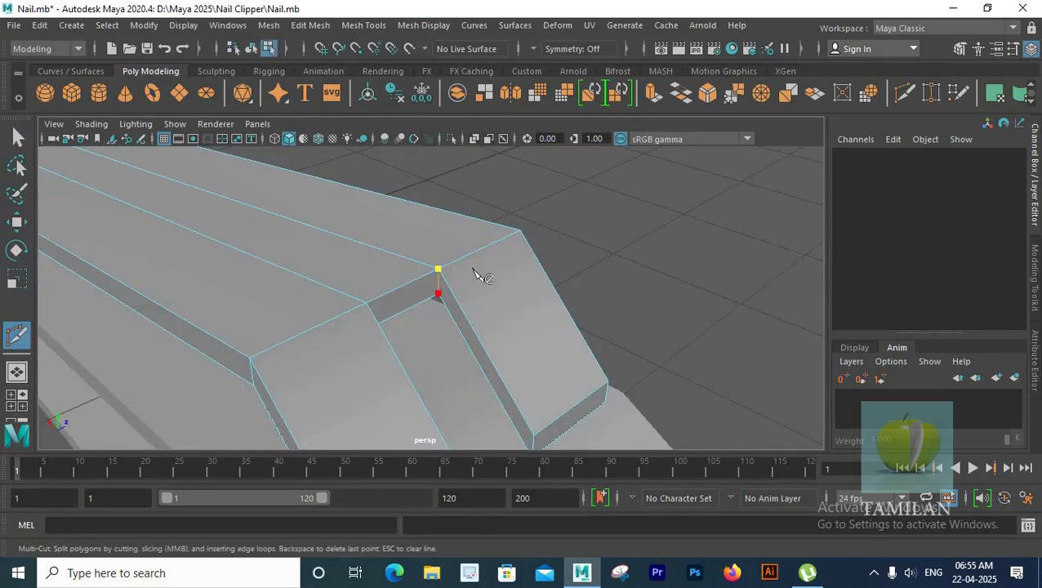
pyautogui.rightClick(474, 269)
pyautogui.keyDown('alt'); pyautogui.moveTo(433, 307); pyautogui.dragTo(306, 285); pyautogui.keyUp('alt')
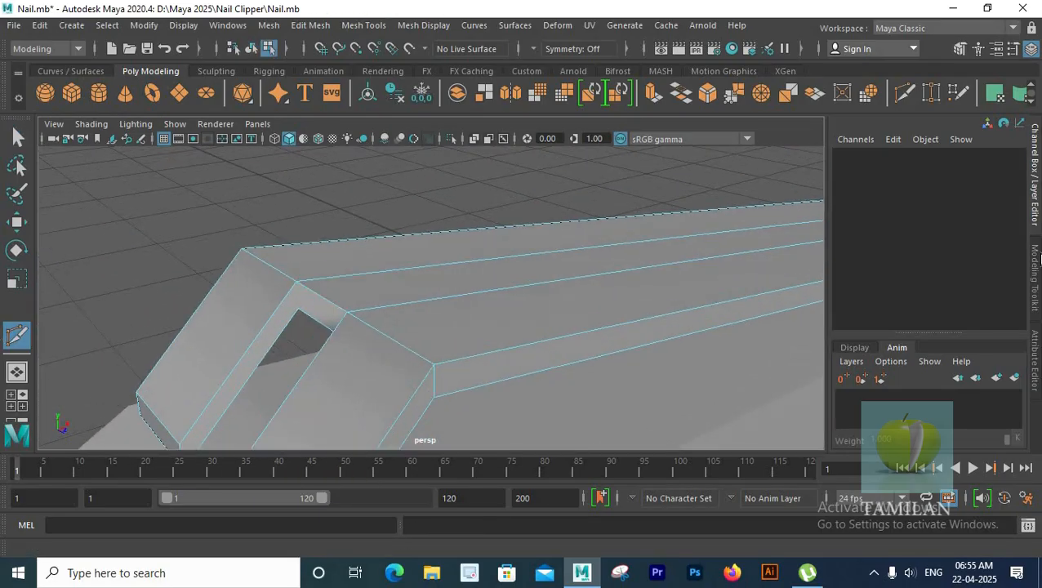
pyautogui.keyDown('alt'); pyautogui.moveTo(520, 303); pyautogui.dragTo(466, 279, button='right'); pyautogui.keyUp('alt')
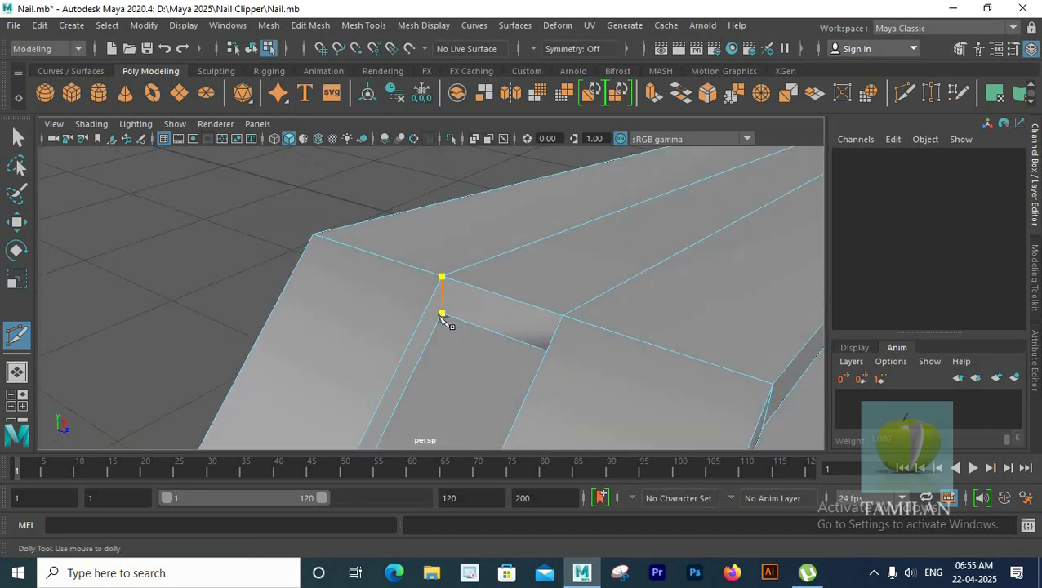
pyautogui.keyDown('alt'); pyautogui.moveTo(535, 287); pyautogui.dragTo(645, 367, button='right'); pyautogui.keyUp('alt')
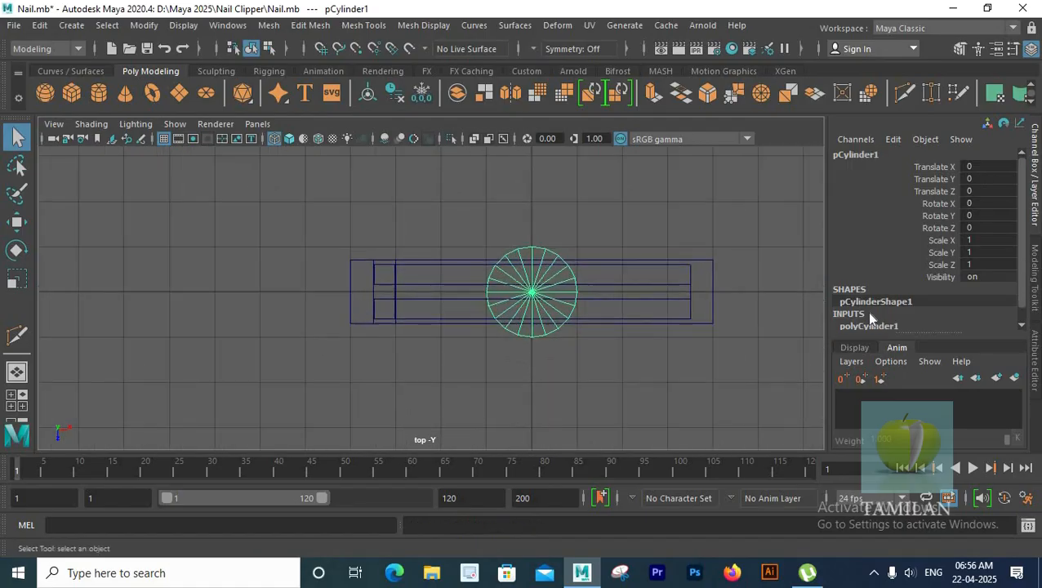
# - Set the new cylinder's radius to 0.2 and move it into the lever's front slot at Translate X about -3.27
pyautogui.click(870, 326)
pyautogui.click(966, 237)
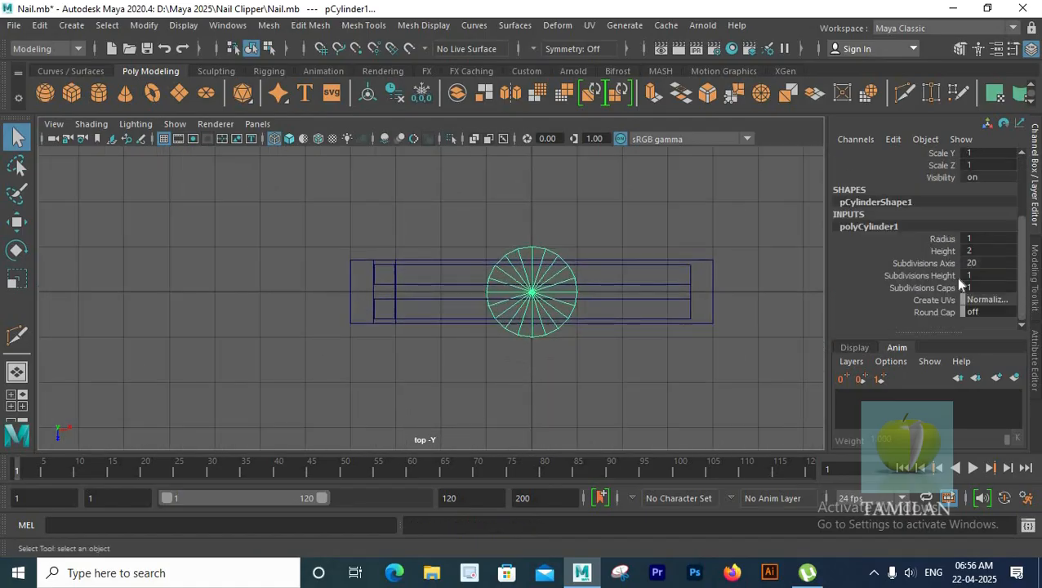
pyautogui.write('0.2')
pyautogui.press('Return')
pyautogui.keyDown('alt'); pyautogui.moveTo(539, 278); pyautogui.dragTo(625, 290, button='right'); pyautogui.keyUp('alt')
pyautogui.press('w')
pyautogui.moveTo(625, 291); pyautogui.dragTo(424, 320)
pyautogui.scroll(5, 429, 322)
pyautogui.keyDown('alt'); pyautogui.moveTo(457, 314); pyautogui.dragTo(387, 275, button='right'); pyautogui.keyUp('alt')
# - Spread the lever's two middle lengthwise vertex rows apart by scaling Z to about 1.3, and return to object mode
pyautogui.click(482, 279)
pyautogui.keyDown('alt'); pyautogui.moveTo(540, 264); pyautogui.dragTo(435, 278, button='middle'); pyautogui.keyUp('alt')
pyautogui.moveTo(442, 289); pyautogui.dragTo(374, 153, button='right')
pyautogui.moveTo(222, 283); pyautogui.dragTo(718, 342)
pyautogui.press('r')
pyautogui.moveTo(489, 369); pyautogui.dragTo(489, 394)
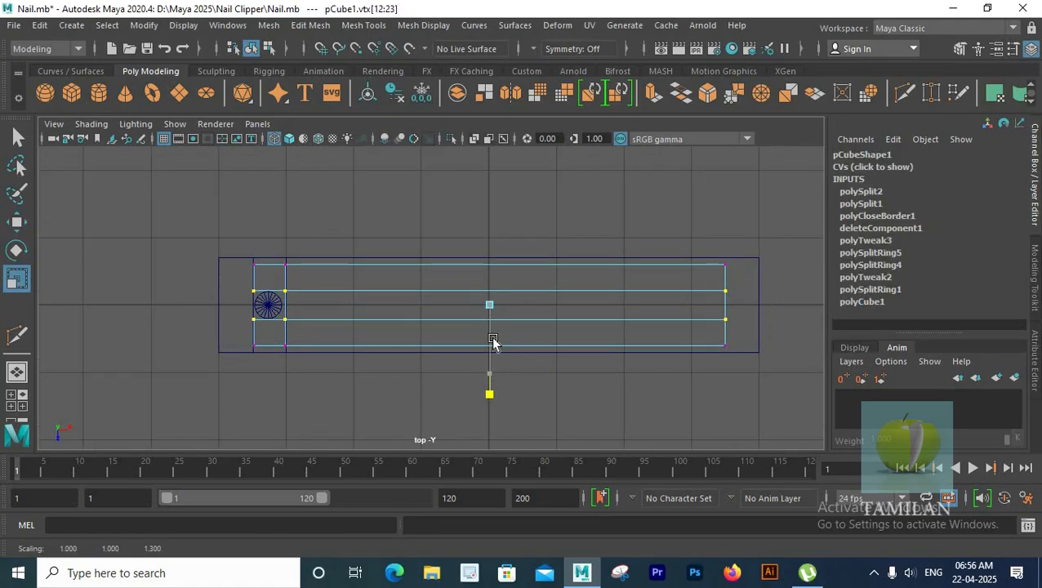
pyautogui.press('space')
pyautogui.press('space')
pyautogui.keyDown('alt'); pyautogui.moveTo(440, 272); pyautogui.dragTo(402, 217); pyautogui.keyUp('alt')
pyautogui.moveTo(402, 216); pyautogui.dragTo(476, 126, button='right')
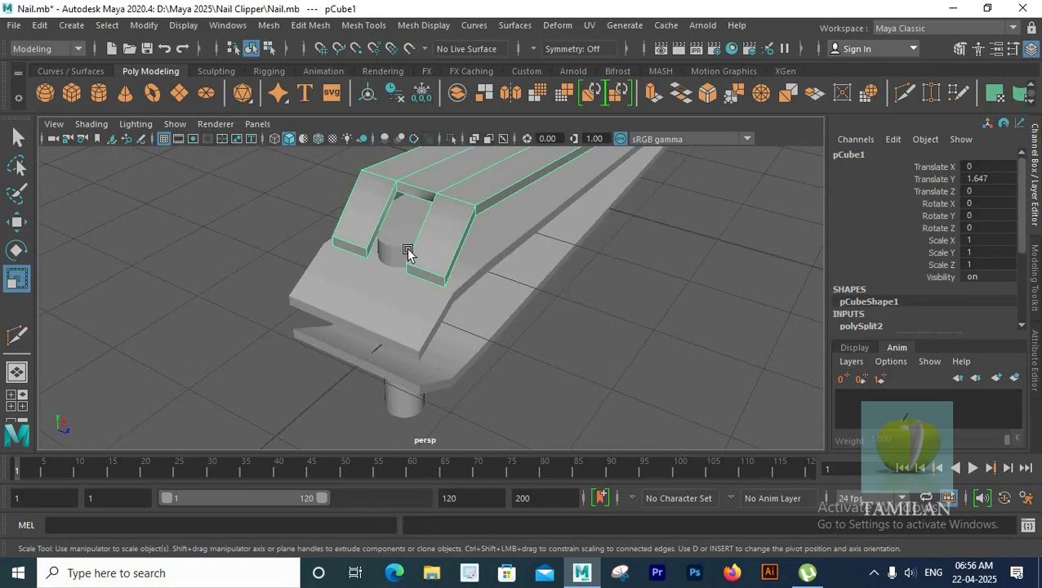
# - Raise the cylinder pin in the front view to Translate Y about 0.42
pyautogui.click(393, 255)
pyautogui.press('space')
pyautogui.press('space')
pyautogui.keyDown('alt'); pyautogui.moveTo(263, 330); pyautogui.dragTo(363, 314, button='middle'); pyautogui.keyUp('alt')
pyautogui.scroll(4, 362, 315)
pyautogui.press('w')
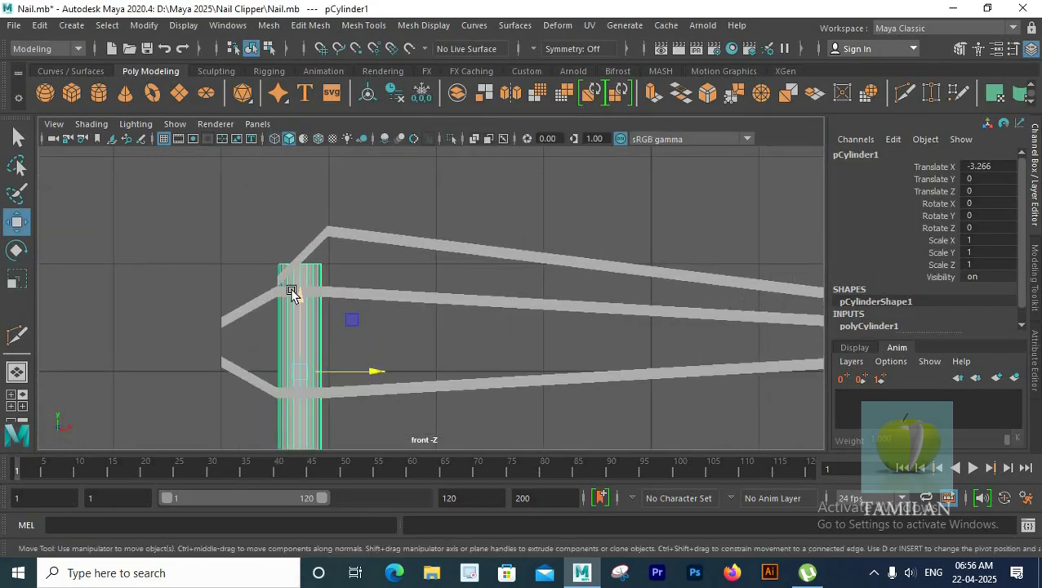
pyautogui.scroll(-4, 331, 299)
pyautogui.moveTo(395, 247); pyautogui.dragTo(395, 242)
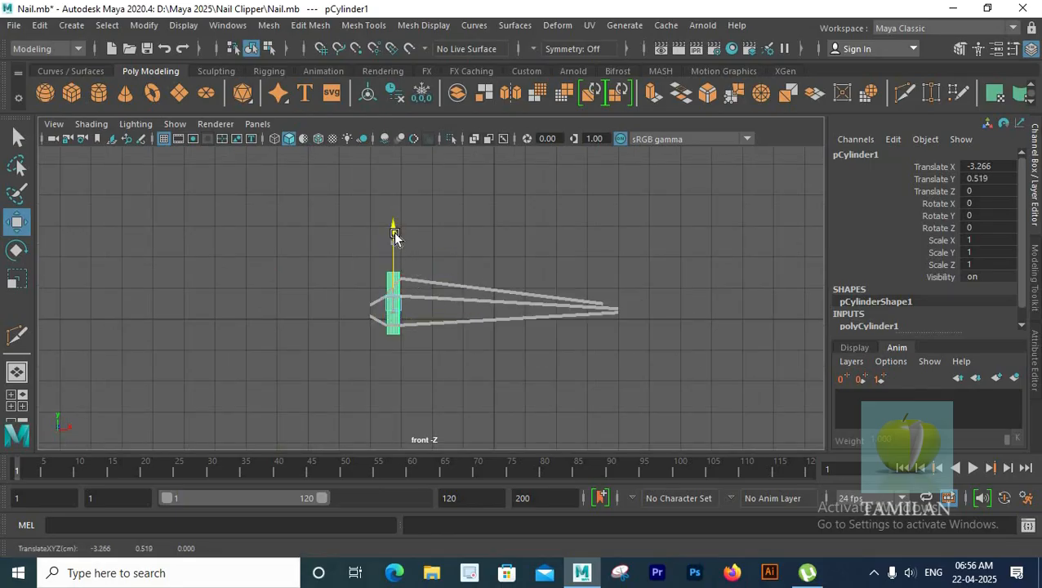
pyautogui.scroll(3, 330, 337)
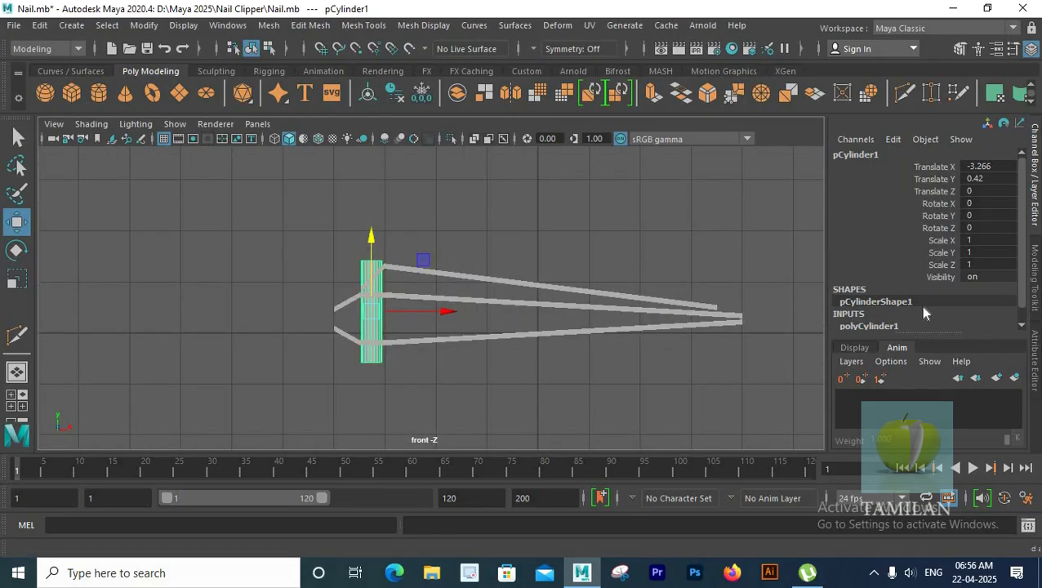
# - Flatten the duplicated cylinder below the pin into a thin disc with Scale Y about 0.056
pyautogui.scroll(-1, 923, 309)
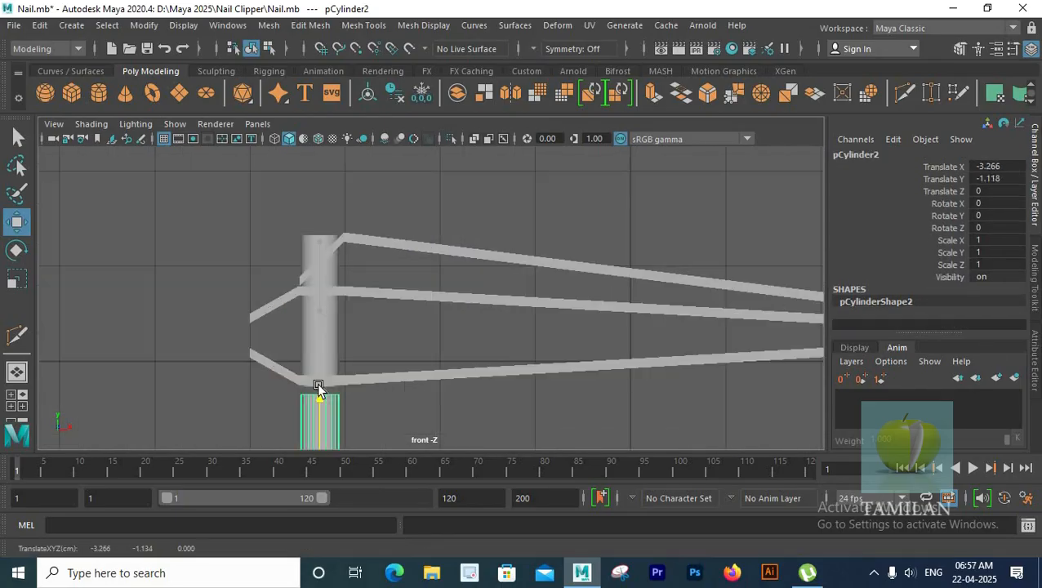
pyautogui.keyDown('alt'); pyautogui.moveTo(381, 381); pyautogui.dragTo(388, 282, button='middle'); pyautogui.keyUp('alt')
pyautogui.press('r')
pyautogui.moveTo(323, 325); pyautogui.dragTo(356, 233)
pyautogui.press('w')
pyautogui.scroll(4, 329, 277)
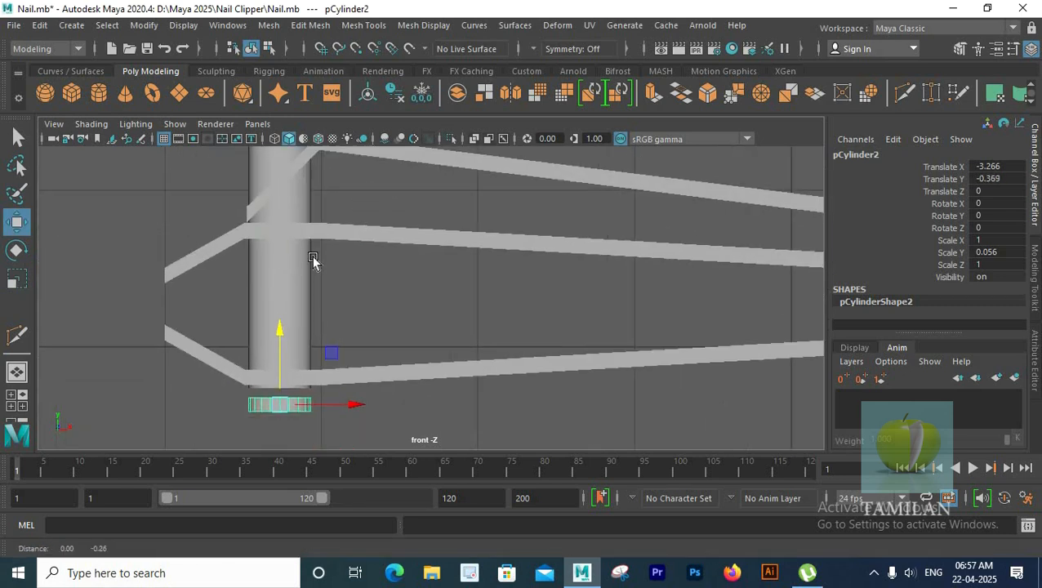
# - Move the pin up to Translate Y about 0.56 and raise the disc toward the pin's lower end
pyautogui.click(294, 303)
pyautogui.moveTo(282, 196); pyautogui.dragTo(287, 191)
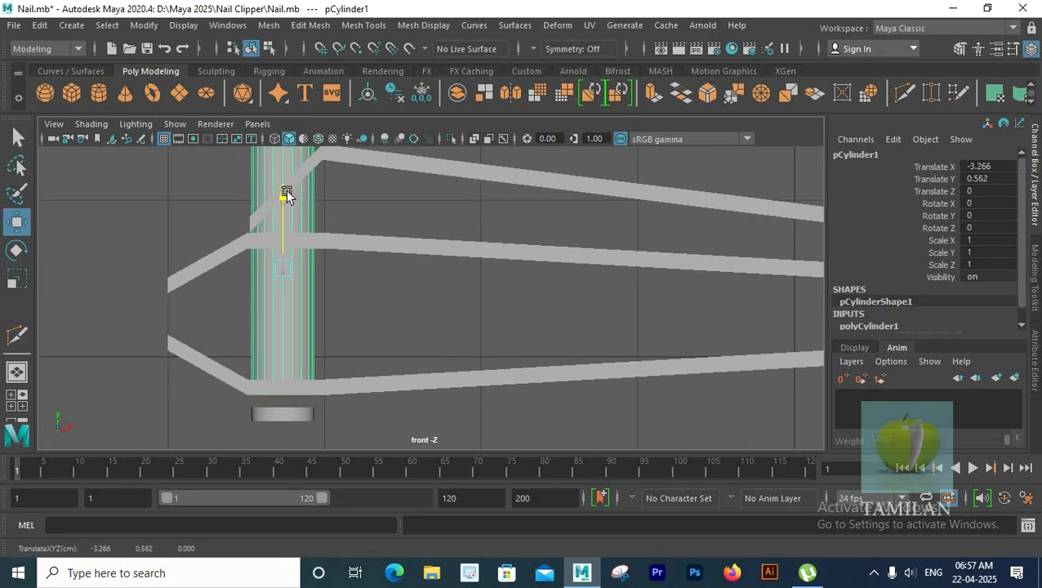
pyautogui.click(286, 412)
pyautogui.moveTo(286, 335); pyautogui.dragTo(287, 322)
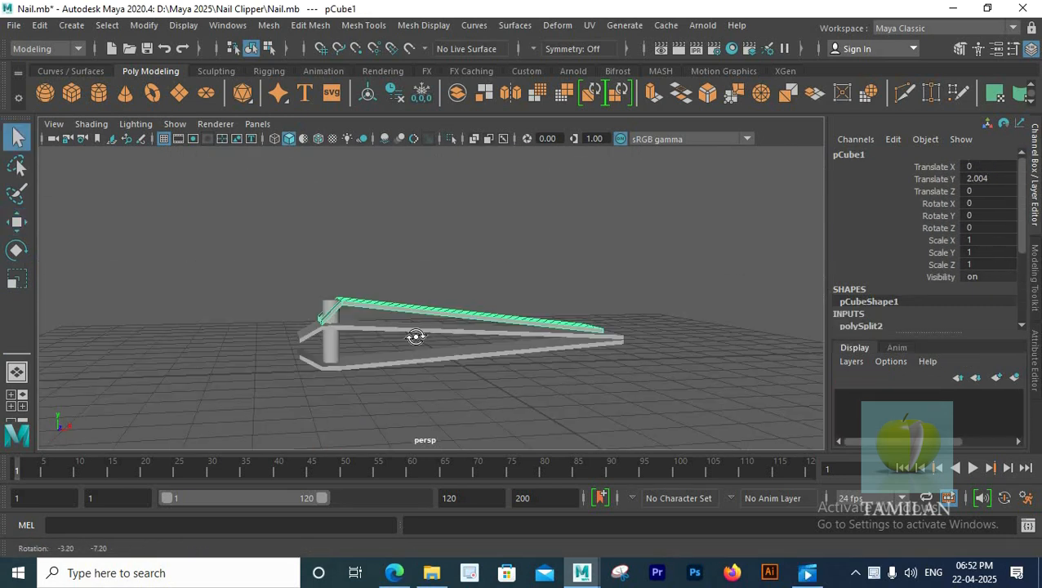
# - Bevel the top lever with fractional width 0.5 and 6 segments
pyautogui.scroll(5, 336, 294)
pyautogui.scroll(-2, 336, 295)
pyautogui.click(310, 25)
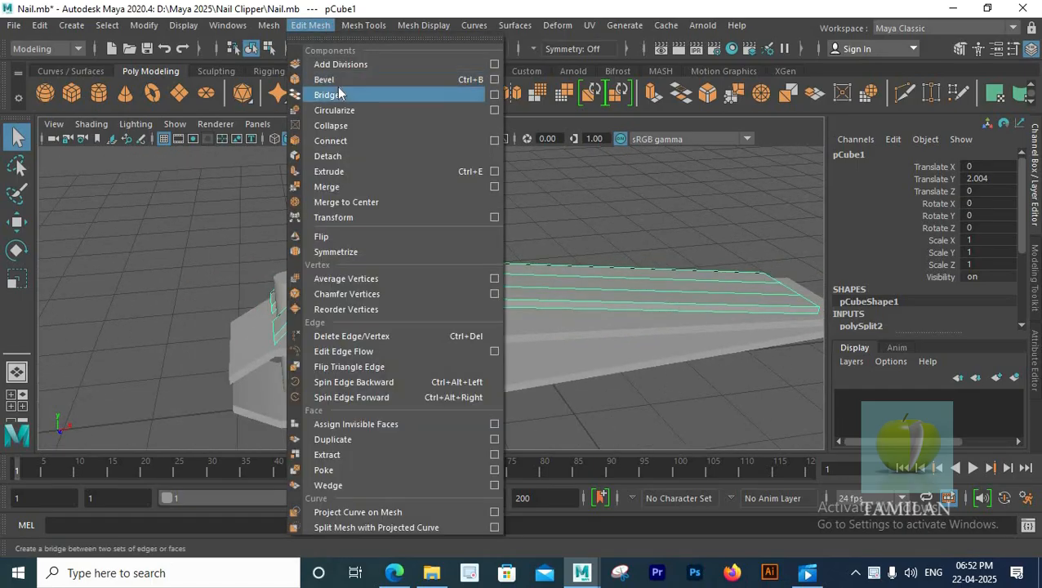
pyautogui.click(493, 79)
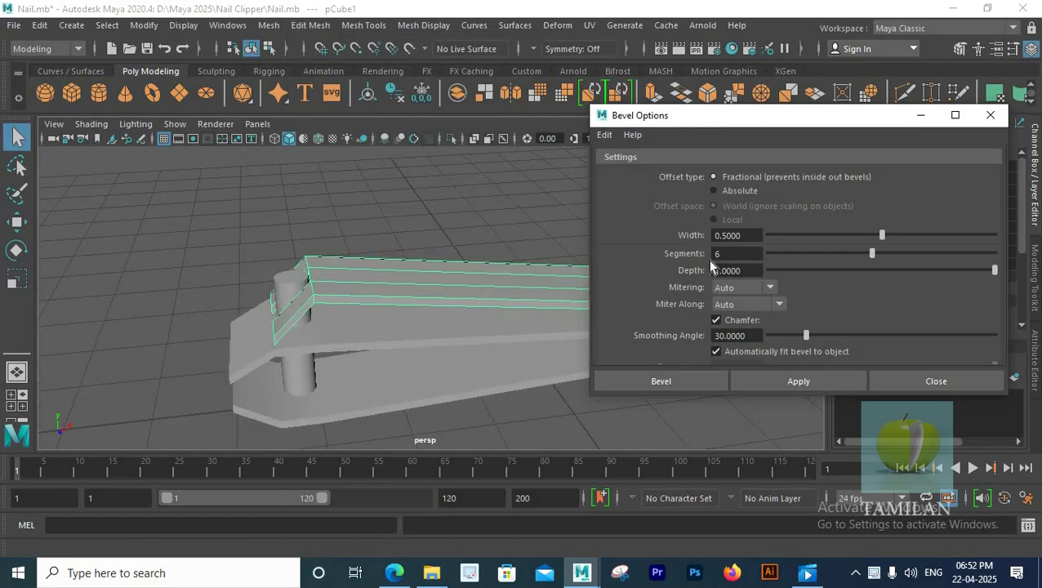
pyautogui.click(800, 387)
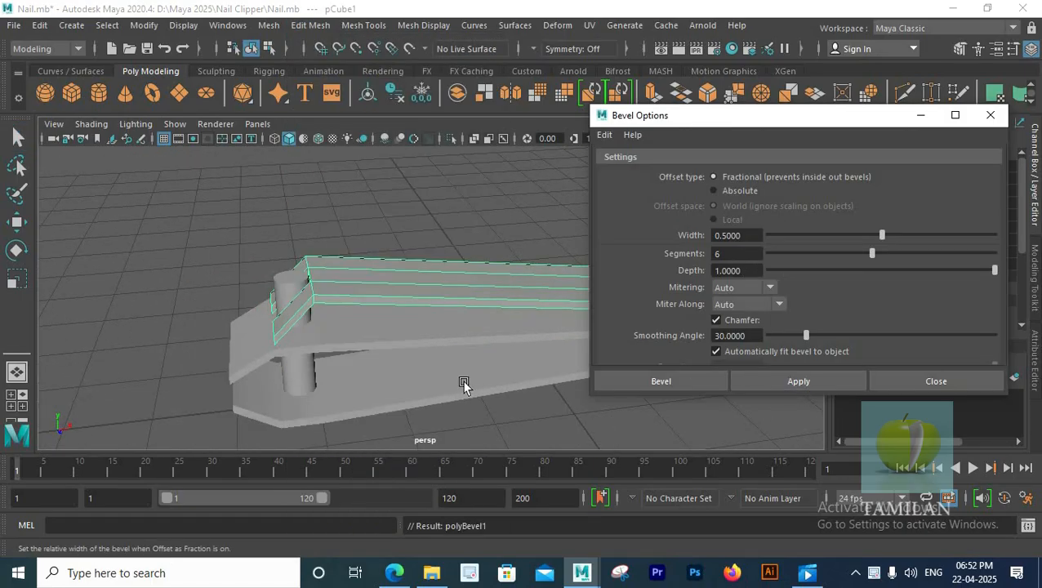
# - Apply the same bevel to the clipper blades and close the bevel options
pyautogui.keyDown('alt'); pyautogui.moveTo(354, 284); pyautogui.dragTo(302, 292); pyautogui.keyUp('alt')
pyautogui.click(268, 282)
pyautogui.moveTo(435, 253); pyautogui.dragTo(506, 128, button='right')
pyautogui.press('q')
pyautogui.click(798, 380)
pyautogui.scroll(4, 418, 320)
pyautogui.keyDown('alt'); pyautogui.moveTo(90, 227); pyautogui.dragTo(312, 270, button='middle'); pyautogui.keyUp('alt')
pyautogui.click(300, 237)
pyautogui.click(935, 381)
# - Insert an edge loop just below the pin's upper rim
pyautogui.keyDown('alt'); pyautogui.moveTo(431, 321); pyautogui.dragTo(512, 270, button='middle'); pyautogui.keyUp('alt')
pyautogui.moveTo(380, 230); pyautogui.dragTo(382, 219, button='right')
pyautogui.keyDown('shift'); pyautogui.moveTo(377, 213); pyautogui.dragTo(294, 189, button='right'); pyautogui.keyUp('shift')
pyautogui.scroll(5, 376, 276)
pyautogui.click(303, 308)
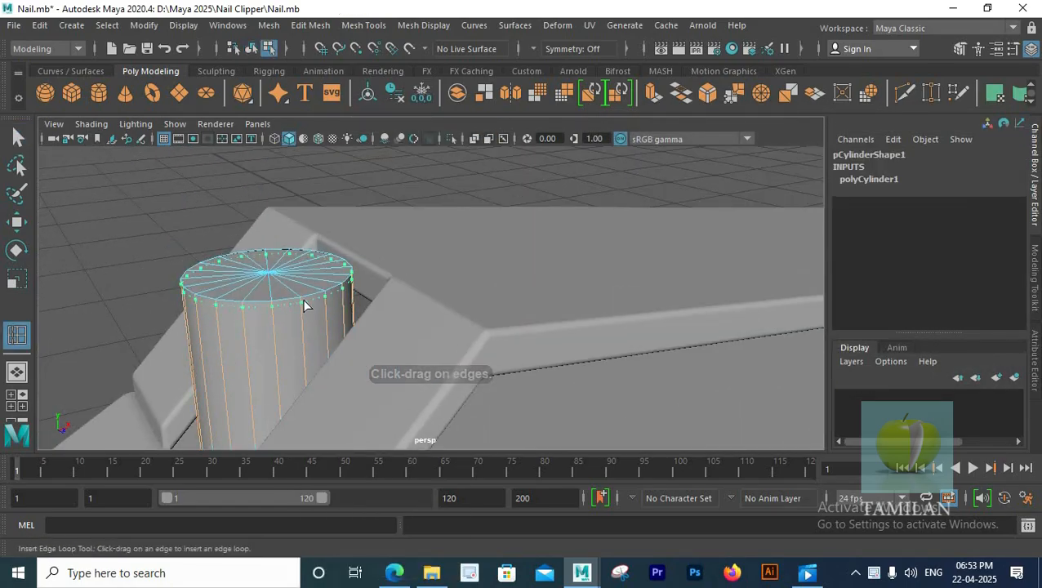
pyautogui.click(304, 298)
# - In wireframe display, insert an edge loop near the pin's lower rim and return to object mode
pyautogui.scroll(-6, 343, 296)
pyautogui.keyDown('alt'); pyautogui.moveTo(376, 359); pyautogui.dragTo(427, 289, button='middle'); pyautogui.keyUp('alt')
pyautogui.keyDown('alt'); pyautogui.moveTo(427, 288); pyautogui.dragTo(393, 292); pyautogui.keyUp('alt')
pyautogui.scroll(3, 393, 293)
pyautogui.press('4')
pyautogui.scroll(2, 358, 347)
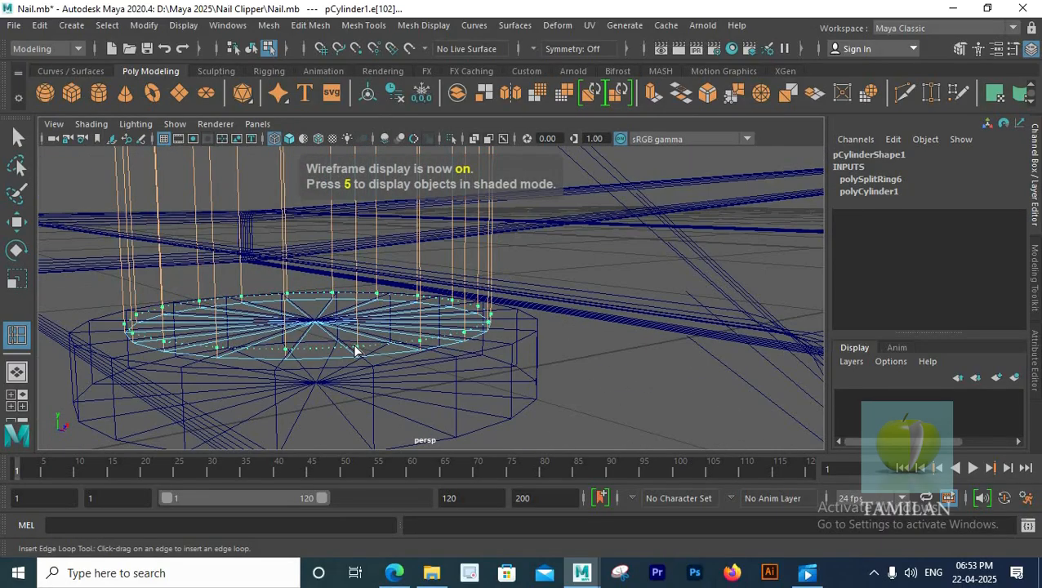
pyautogui.click(356, 351)
pyautogui.scroll(-5, 389, 324)
pyautogui.scroll(2, 389, 324)
pyautogui.click(16, 140)
pyautogui.moveTo(391, 158); pyautogui.dragTo(441, 137, button='right')
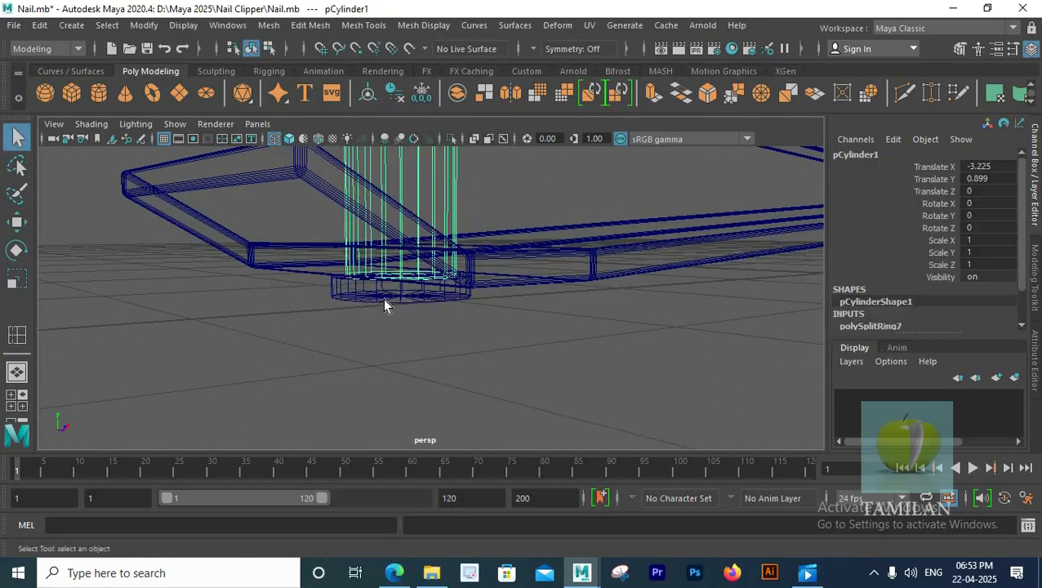
# - In shaded display, insert edge loops near the base disc's upper and lower rims and return to object mode
pyautogui.click(383, 298)
pyautogui.press('5')
pyautogui.scroll(8, 382, 287)
pyautogui.keyDown('alt'); pyautogui.moveTo(381, 287); pyautogui.dragTo(335, 302, button='middle'); pyautogui.keyUp('alt')
pyautogui.press('f')
pyautogui.keyDown('shift'); pyautogui.moveTo(265, 292); pyautogui.dragTo(179, 189, button='right'); pyautogui.keyUp('shift')
pyautogui.moveTo(300, 285); pyautogui.dragTo(303, 288)
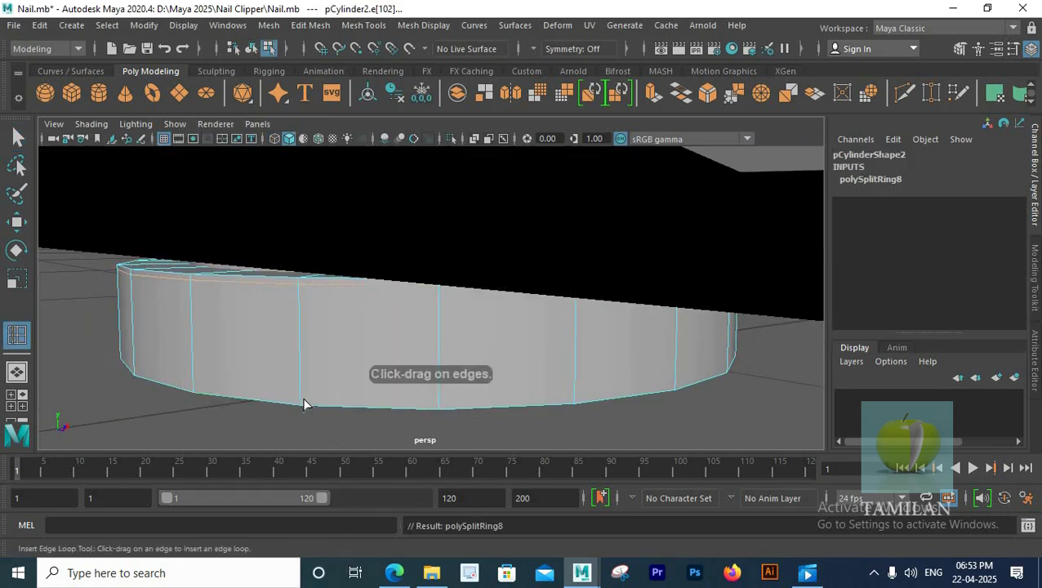
pyautogui.moveTo(298, 399); pyautogui.dragTo(298, 396)
pyautogui.press('q')
pyautogui.moveTo(222, 291); pyautogui.dragTo(286, 128, button='right')
# - Show the pin and its base disc in smooth mesh preview
pyautogui.scroll(-6, 376, 307)
pyautogui.click(437, 203)
pyautogui.keyDown('alt'); pyautogui.moveTo(376, 306); pyautogui.dragTo(420, 341); pyautogui.keyUp('alt')
pyautogui.scroll(-4, 429, 274)
pyautogui.press('3')
pyautogui.scroll(8, 434, 271)
pyautogui.click(362, 348)
pyautogui.scroll(-5, 412, 310)
pyautogui.keyDown('alt'); pyautogui.moveTo(402, 277); pyautogui.dragTo(282, 183); pyautogui.keyUp('alt')
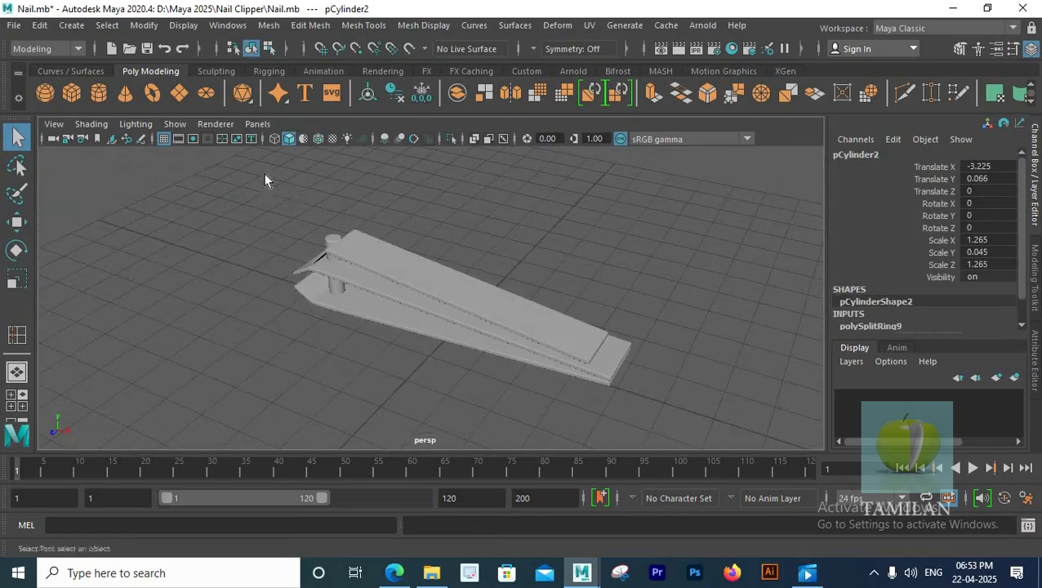
# - Duplicate the whole nail clipper and move the copy to Translate X about 2.19 and Z about -3.33
pyautogui.scroll(-5, 475, 187)
pyautogui.press('space')
pyautogui.press('space')
pyautogui.scroll(-2, 290, 216)
pyautogui.hotkey('ctrl', 'd')
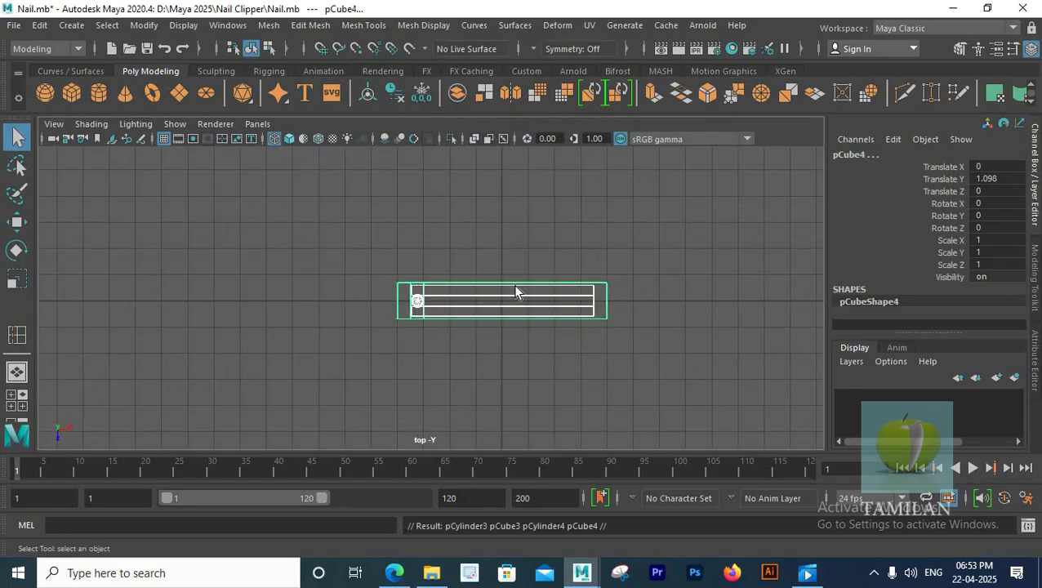
pyautogui.press('w')
pyautogui.moveTo(503, 374); pyautogui.dragTo(516, 286)
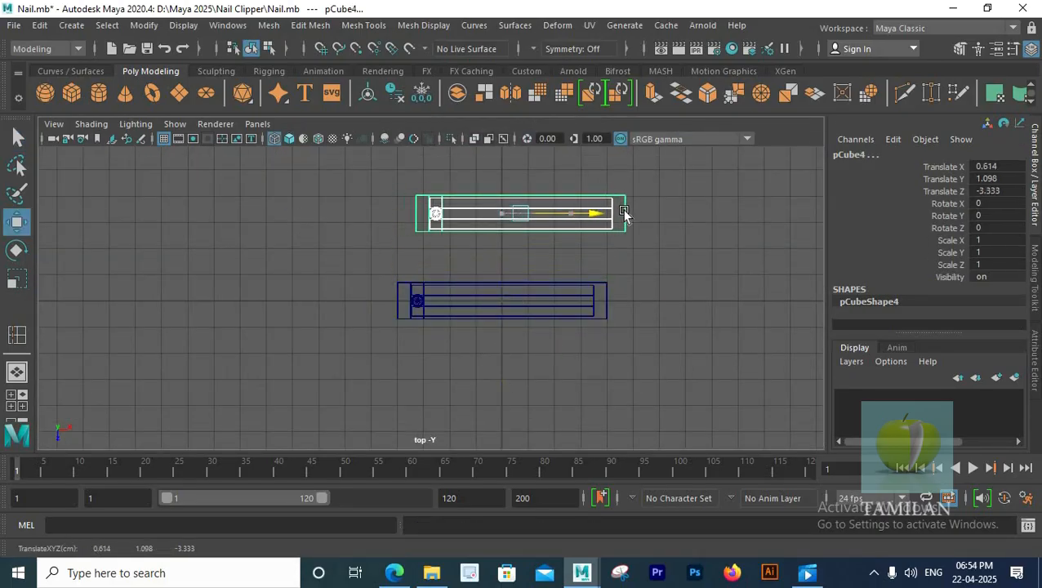
pyautogui.moveTo(617, 211); pyautogui.dragTo(666, 213)
pyautogui.press('space')
pyautogui.press('space')
# - Move the pivot of the copied clipper's top lever along X to the lever's pin end
pyautogui.click(451, 255)
pyautogui.press('space')
pyautogui.press('space')
pyautogui.scroll(5, 250, 228)
pyautogui.keyDown('alt'); pyautogui.moveTo(658, 162); pyautogui.dragTo(529, 242, button='middle'); pyautogui.keyUp('alt')
pyautogui.press('d')
pyautogui.moveTo(581, 243); pyautogui.dragTo(448, 243)
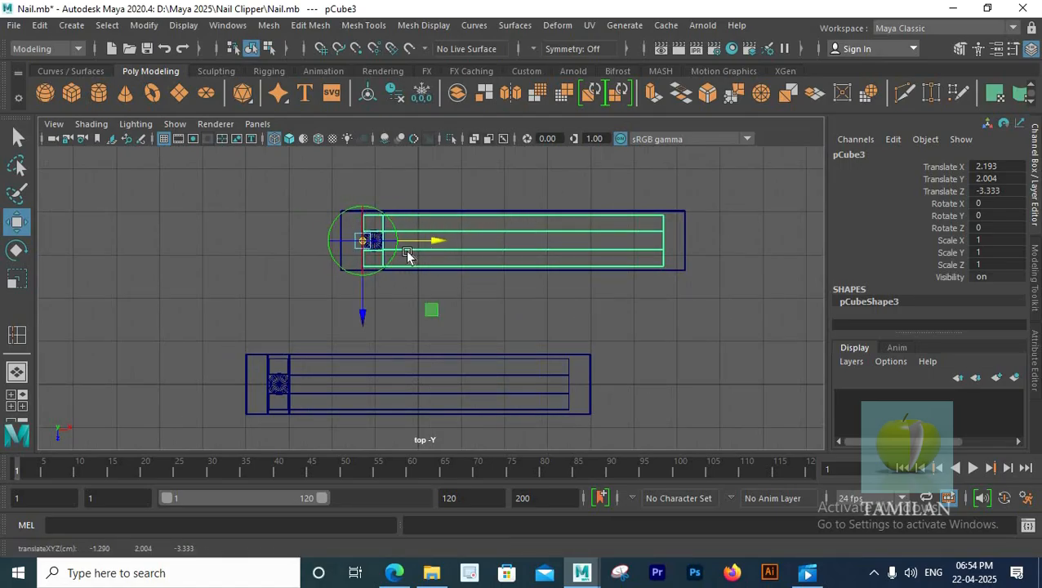
# - Flip the copied top lever by setting its Rotate X to -180
pyautogui.press('e')
pyautogui.moveTo(360, 268); pyautogui.dragTo(365, 182)
pyautogui.click(1005, 203)
pyautogui.write('-180')
pyautogui.press('Return')
# - Lower the flipped lever in the front view toward the copied clipper's upper blade
pyautogui.scroll(1, 311, 310)
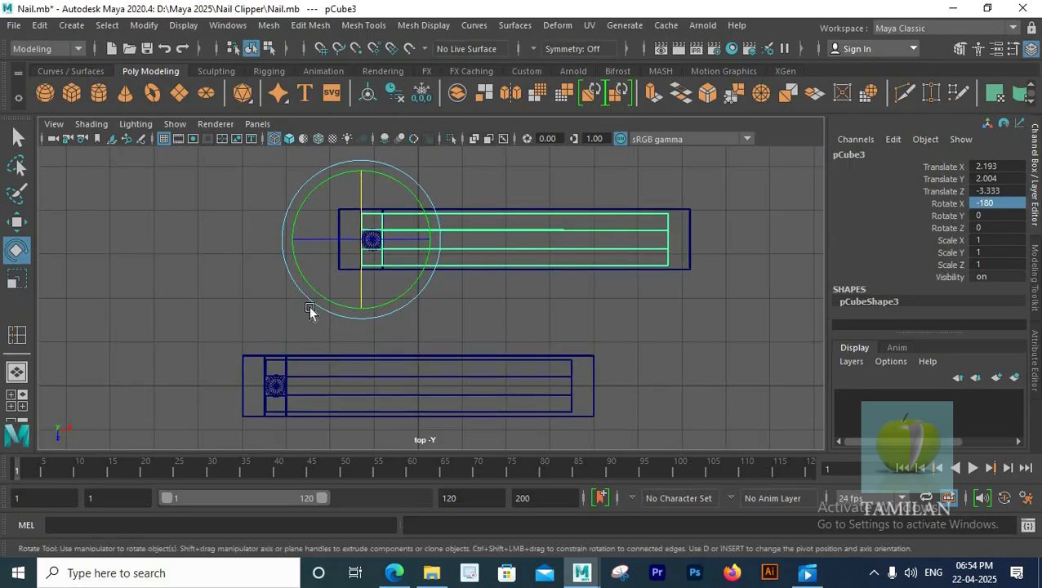
pyautogui.press('space')
pyautogui.press('space')
pyautogui.press('w')
pyautogui.scroll(8, 457, 260)
pyautogui.keyDown('alt'); pyautogui.moveTo(476, 260); pyautogui.dragTo(454, 285, button='middle'); pyautogui.keyUp('alt')
pyautogui.moveTo(372, 214); pyautogui.dragTo(400, 272)
pyautogui.press('space')
pyautogui.press('space')
# - Adjust the flipped lever's height on the copied clipper's pin to Translate Y about 0.94
pyautogui.scroll(5, 400, 272)
pyautogui.keyDown('alt'); pyautogui.moveTo(432, 384); pyautogui.dragTo(499, 310, button='middle'); pyautogui.keyUp('alt')
pyautogui.keyDown('alt'); pyautogui.moveTo(544, 296); pyautogui.dragTo(469, 345); pyautogui.keyUp('alt')
pyautogui.keyDown('alt'); pyautogui.moveTo(564, 390); pyautogui.dragTo(497, 232, button='middle'); pyautogui.keyUp('alt')
pyautogui.scroll(4, 474, 272)
pyautogui.keyDown('alt'); pyautogui.moveTo(497, 233); pyautogui.dragTo(572, 266); pyautogui.keyUp('alt')
pyautogui.keyDown('alt'); pyautogui.moveTo(482, 279); pyautogui.dragTo(462, 387, button='middle'); pyautogui.keyUp('alt')
pyautogui.moveTo(442, 250); pyautogui.dragTo(440, 270)
pyautogui.press('space')
pyautogui.press('space')
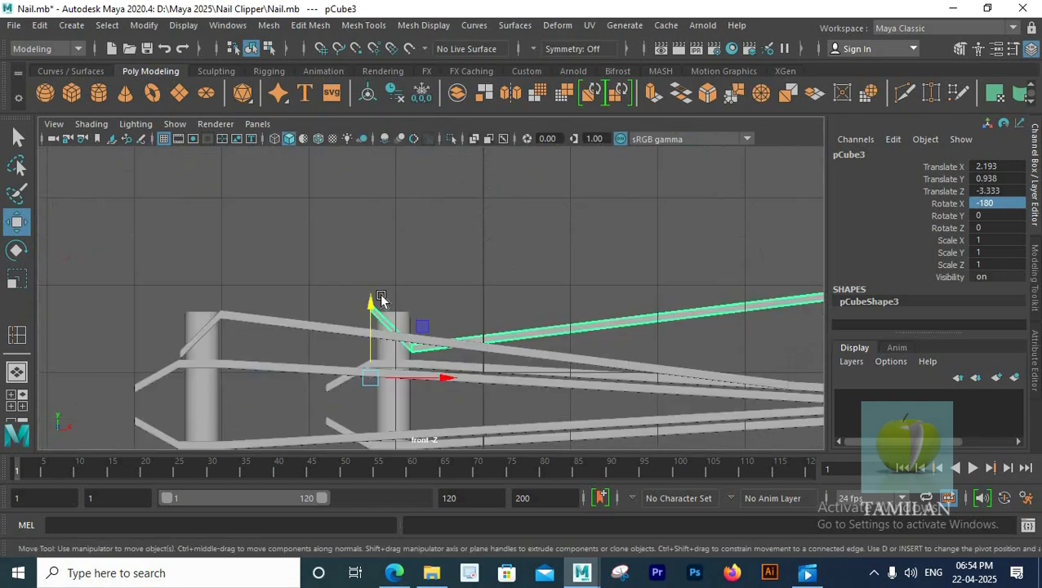
# - Move the flipped lever's pivot along X to the lever's bend and lower the lever to Translate Y 0.865
pyautogui.scroll(3, 375, 251)
pyautogui.keyDown('alt'); pyautogui.moveTo(320, 341); pyautogui.dragTo(325, 287, button='middle'); pyautogui.keyUp('alt')
pyautogui.scroll(3, 325, 287)
pyautogui.press('d')
pyautogui.moveTo(314, 318); pyautogui.dragTo(310, 241)
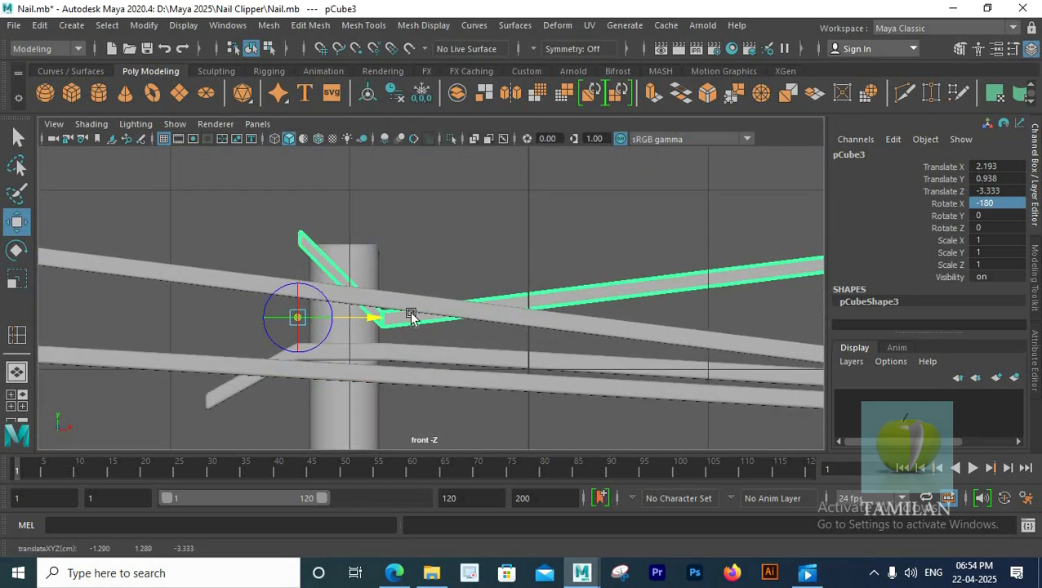
pyautogui.moveTo(384, 247); pyautogui.dragTo(382, 261)
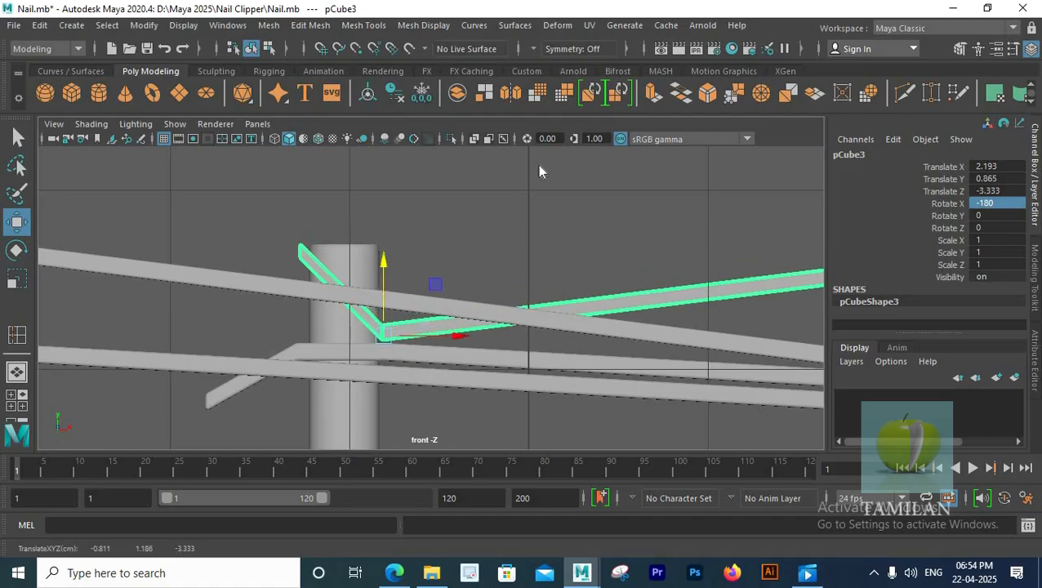
# - Create a polygon plane under the two nail clippers in the perspective view
pyautogui.press('space')
pyautogui.press('space')
pyautogui.click(606, 285)
pyautogui.keyDown('alt'); pyautogui.moveTo(606, 285); pyautogui.dragTo(478, 311); pyautogui.keyUp('alt')
pyautogui.scroll(-6, 409, 283)
pyautogui.press('q')
pyautogui.scroll(5, 362, 271)
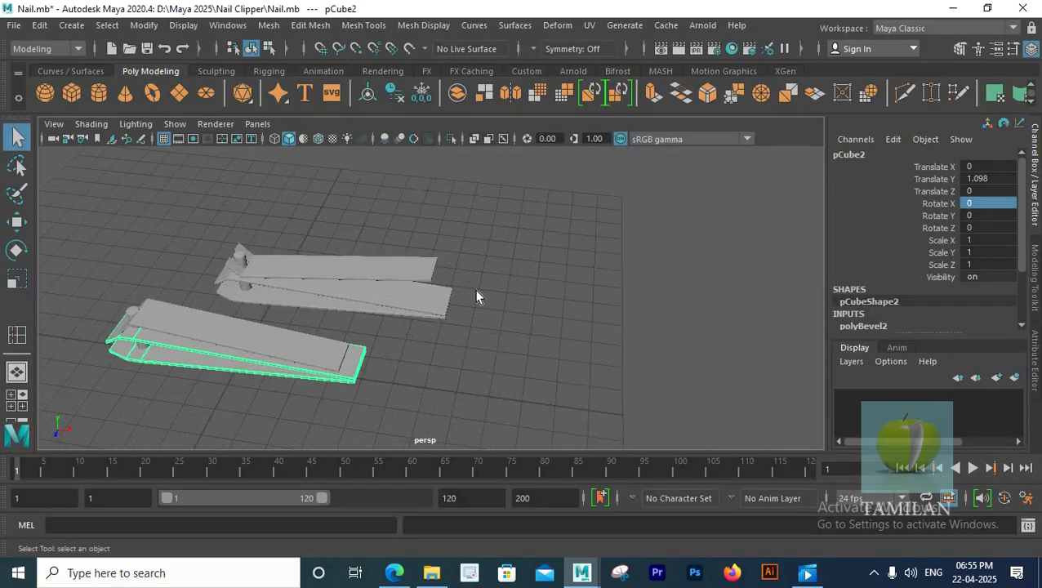
pyautogui.keyDown('alt'); pyautogui.moveTo(362, 271); pyautogui.dragTo(444, 259, button='middle'); pyautogui.keyUp('alt')
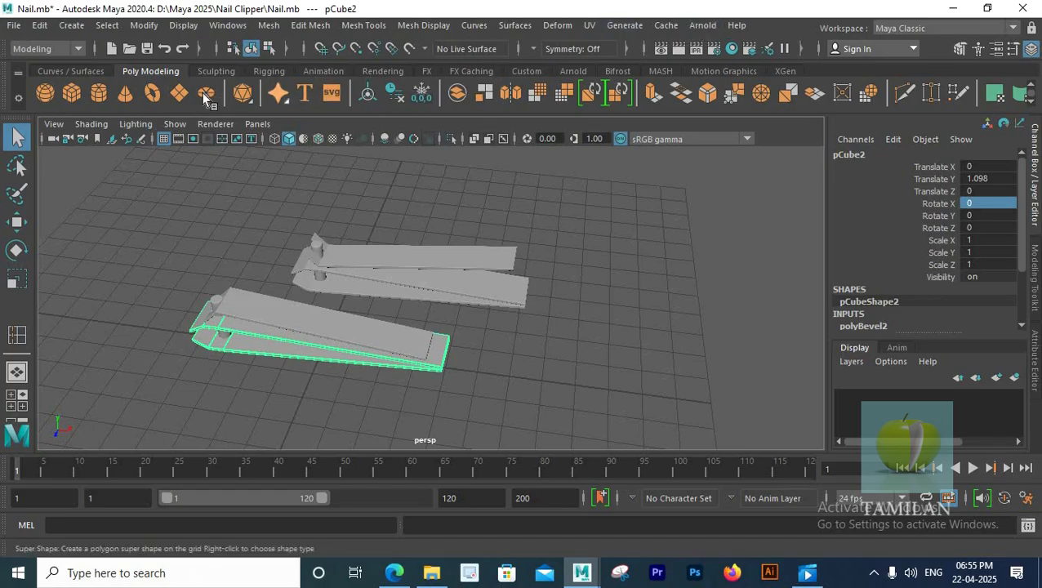
pyautogui.click(181, 98)
pyautogui.scroll(-5, 422, 232)
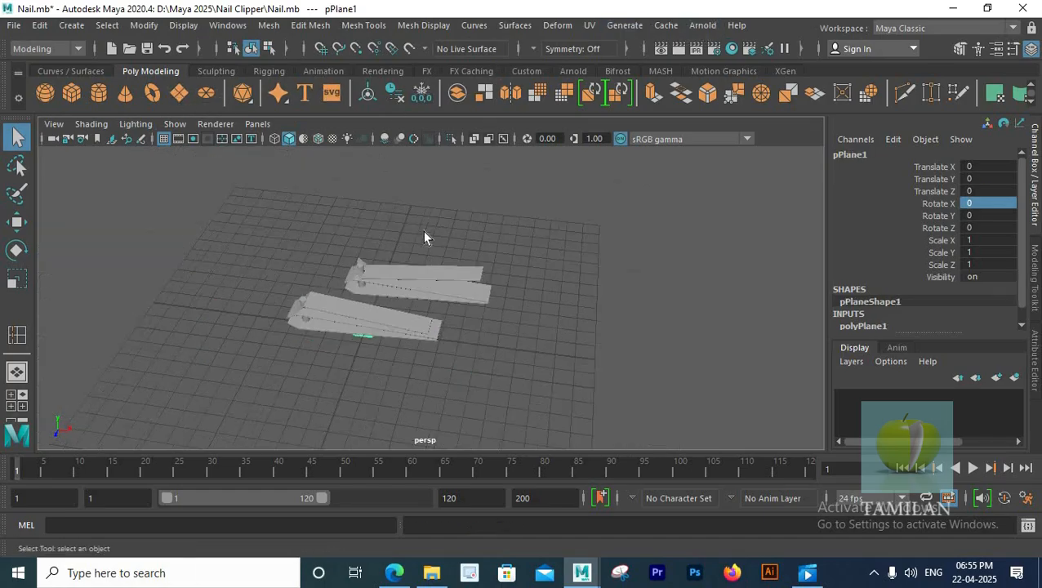
# - Set the plane's width to 500, its height to 400, and its width and height subdivisions to 1
pyautogui.click(867, 326)
pyautogui.press('Tab')
pyautogui.write('400')
pyautogui.press('Tab')
pyautogui.write('1')
pyautogui.press('Tab')
pyautogui.write('1')
pyautogui.scroll(-10, 268, 332)
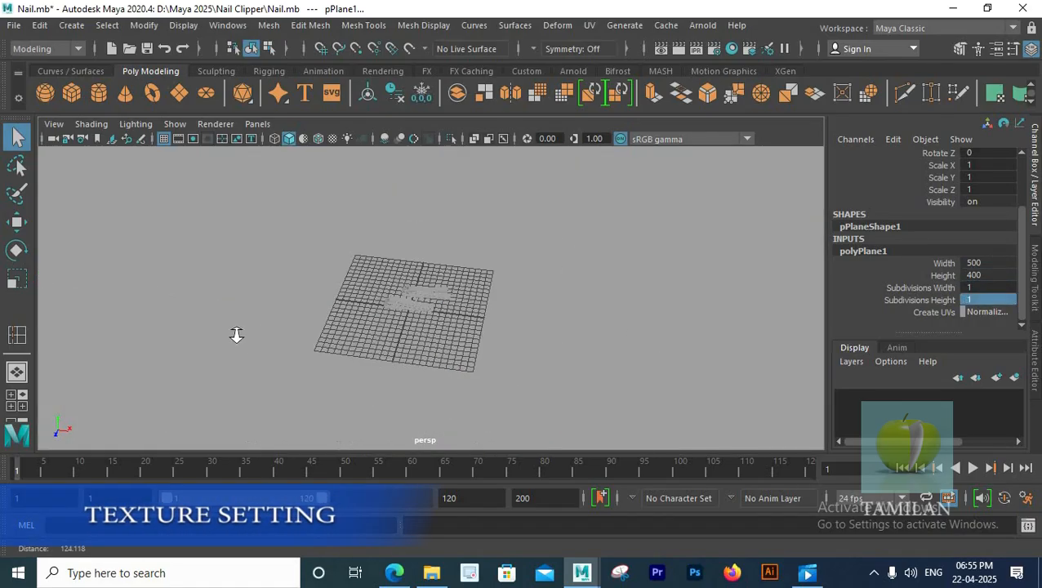
# - Assign a new Arnold aiStandardSurface material to the large plane
pyautogui.moveTo(479, 246); pyautogui.dragTo(477, 542, button='right')
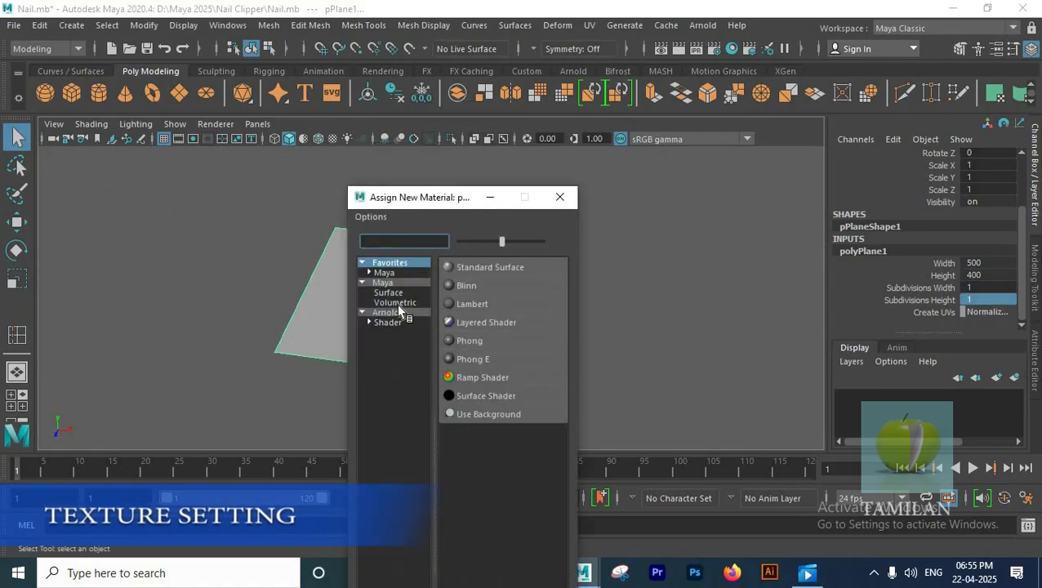
pyautogui.click(385, 312)
pyautogui.click(492, 524)
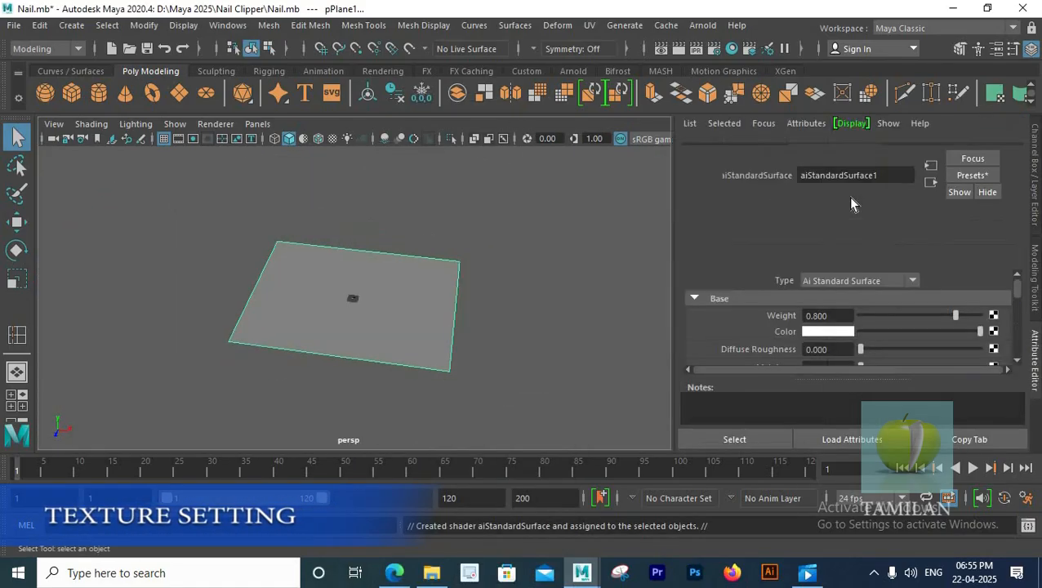
# - Rename the plane's material as Floor and set its base color to pale green
pyautogui.hotkey('ctrl', 'a')
pyautogui.press('BackSpace')
pyautogui.write('Floor')
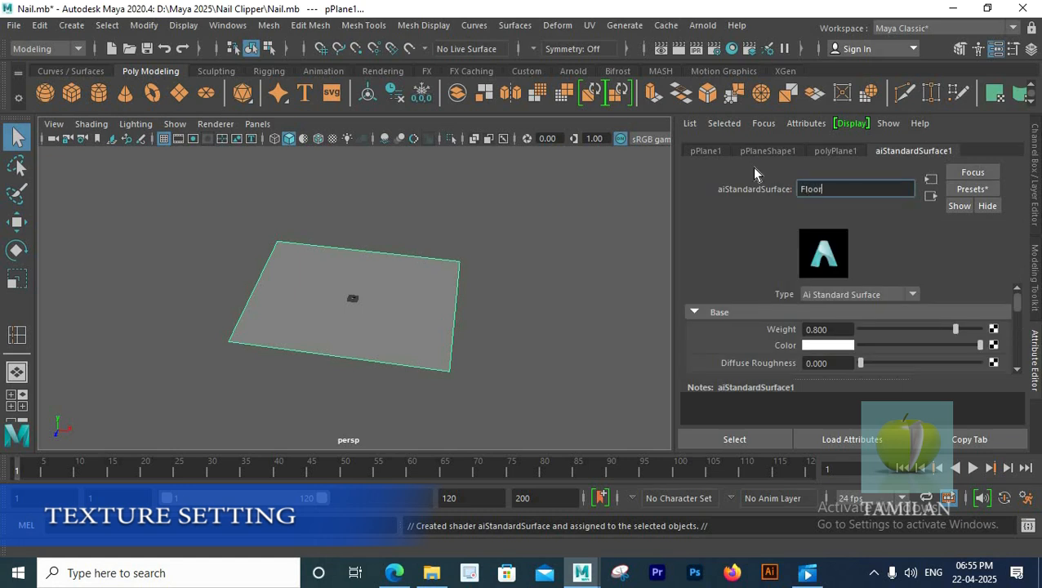
pyautogui.press('Return')
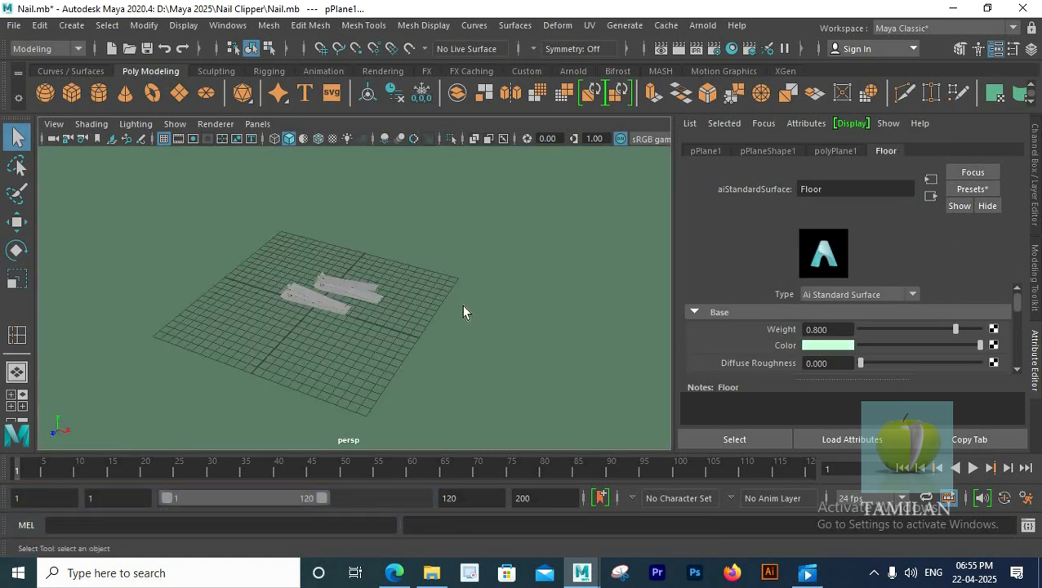
# - Assign a new Arnold aiStandardSurface material to all the clipper parts and name it Nail_Clipper
pyautogui.scroll(-3, 445, 304)
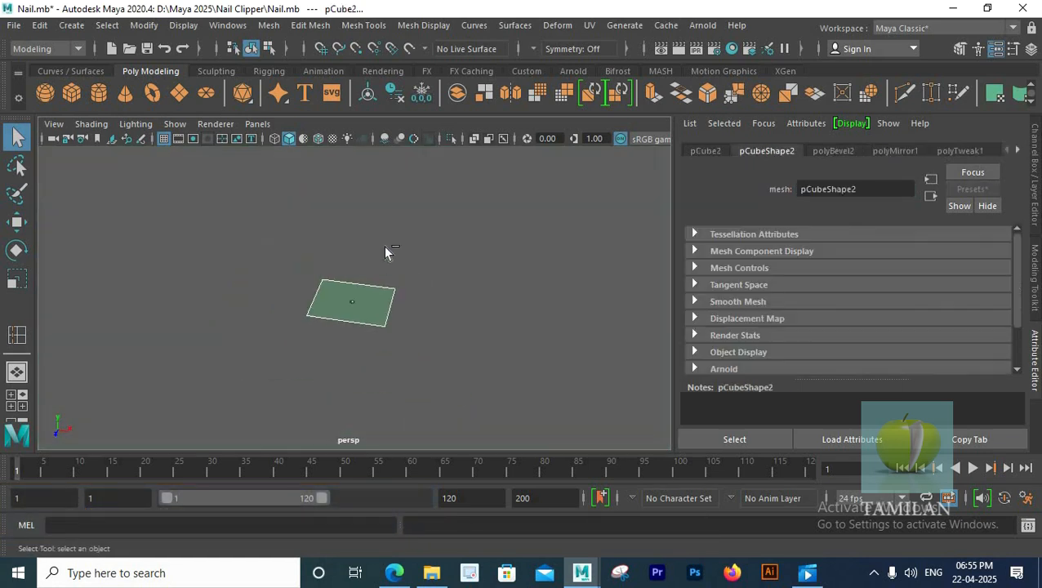
pyautogui.scroll(5, 388, 251)
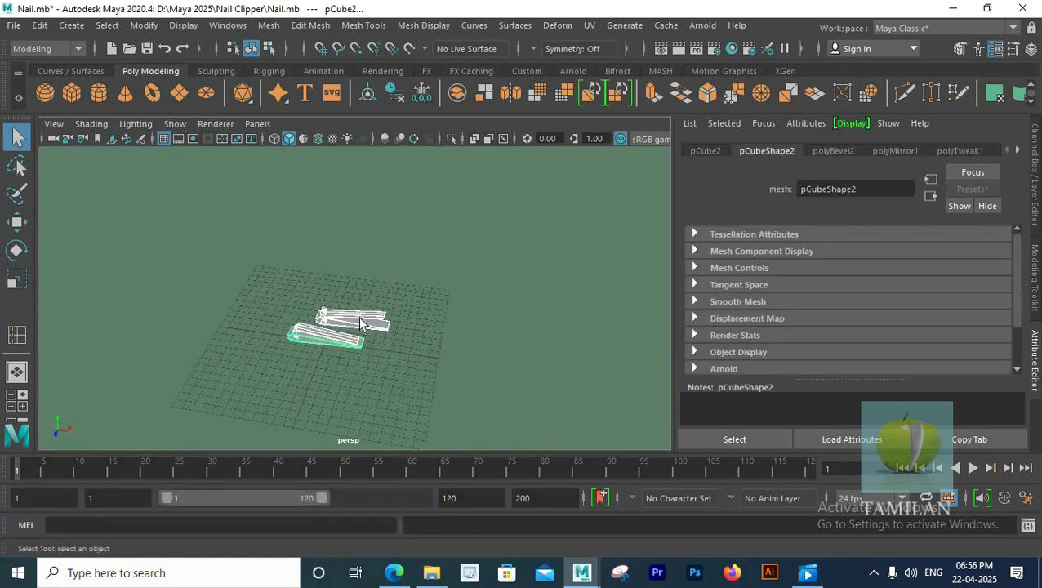
pyautogui.rightClick(361, 318)
pyautogui.click(360, 543)
pyautogui.click(397, 315)
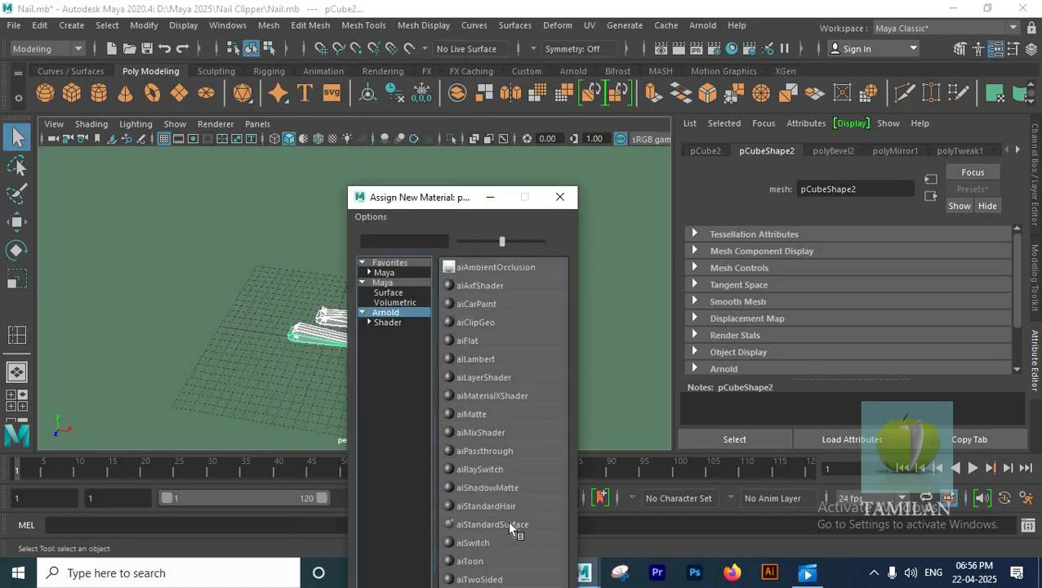
pyautogui.click(506, 521)
pyautogui.write('Nail_Clipper')
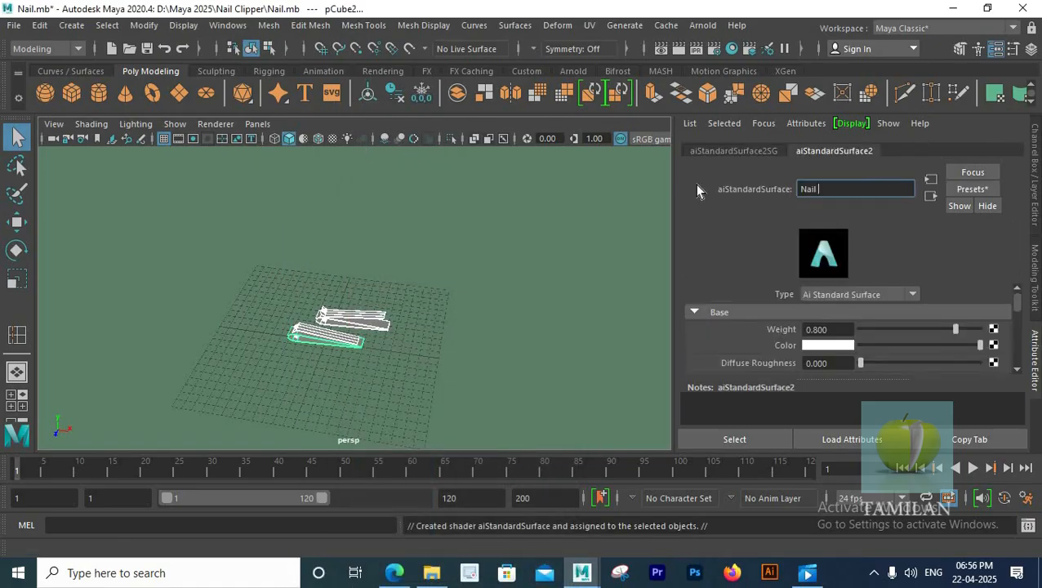
pyautogui.press('Return')
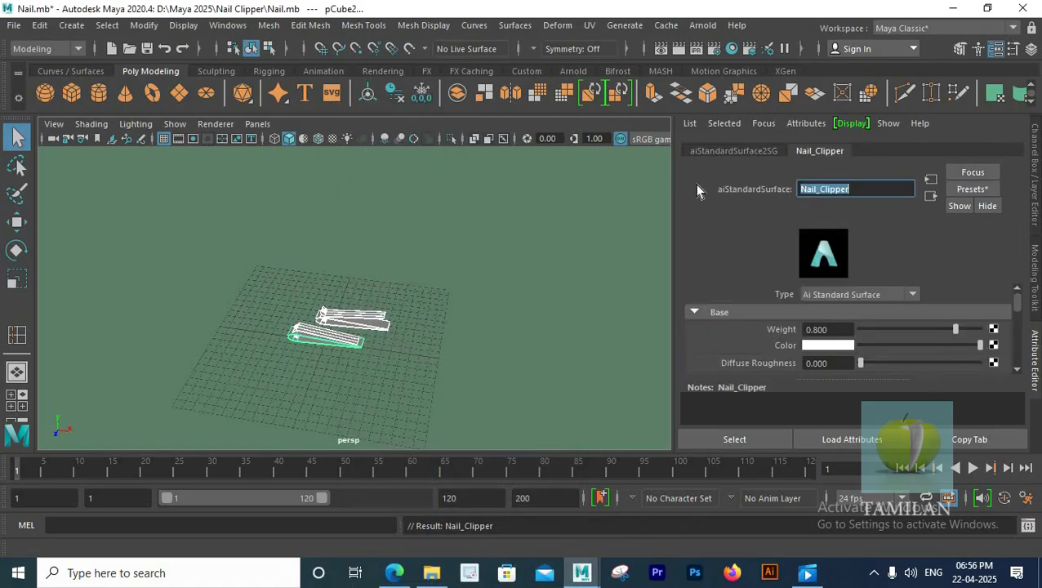
# - Replace the Nail_Clipper material's settings with the Chrome preset and reduce its metalness slightly
pyautogui.click(968, 188)
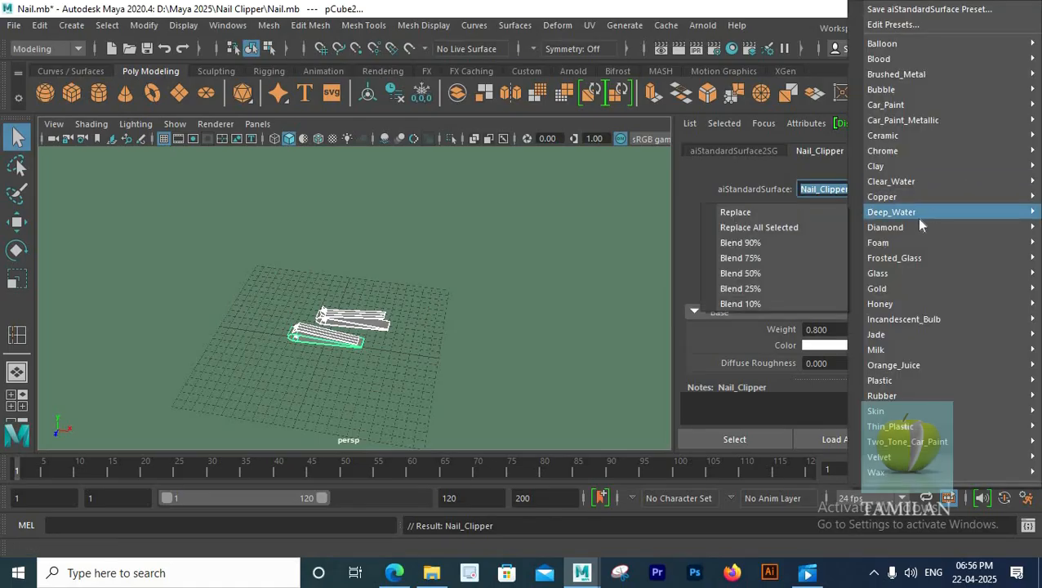
pyautogui.moveTo(882, 151)
pyautogui.click(745, 151)
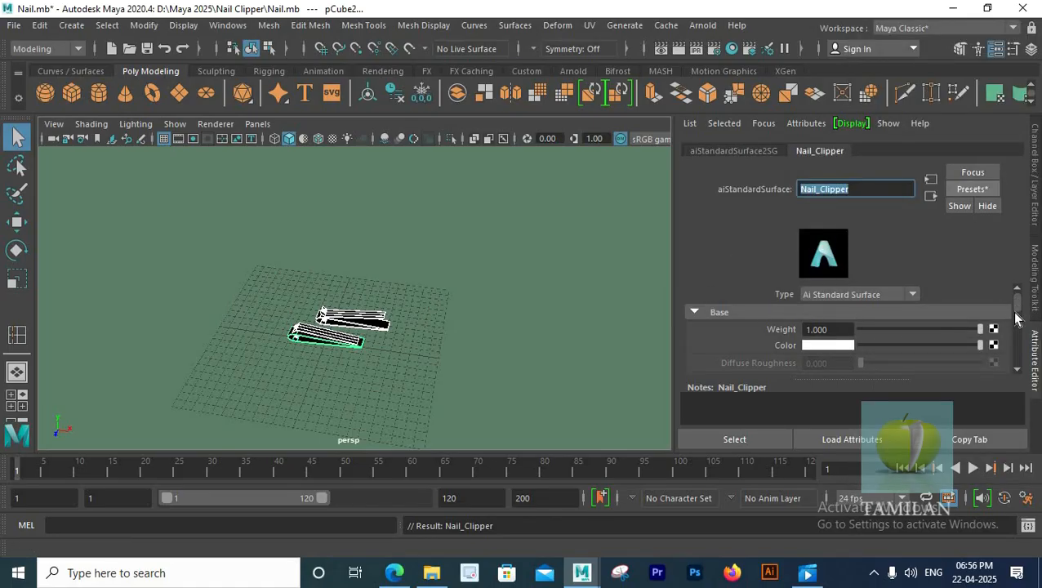
pyautogui.scroll(-4, 1017, 311)
pyautogui.scroll(2, 1017, 311)
pyautogui.moveTo(985, 324); pyautogui.dragTo(941, 326)
pyautogui.click(474, 373)
pyautogui.keyDown('alt'); pyautogui.moveTo(476, 373); pyautogui.dragTo(481, 360); pyautogui.keyUp('alt')
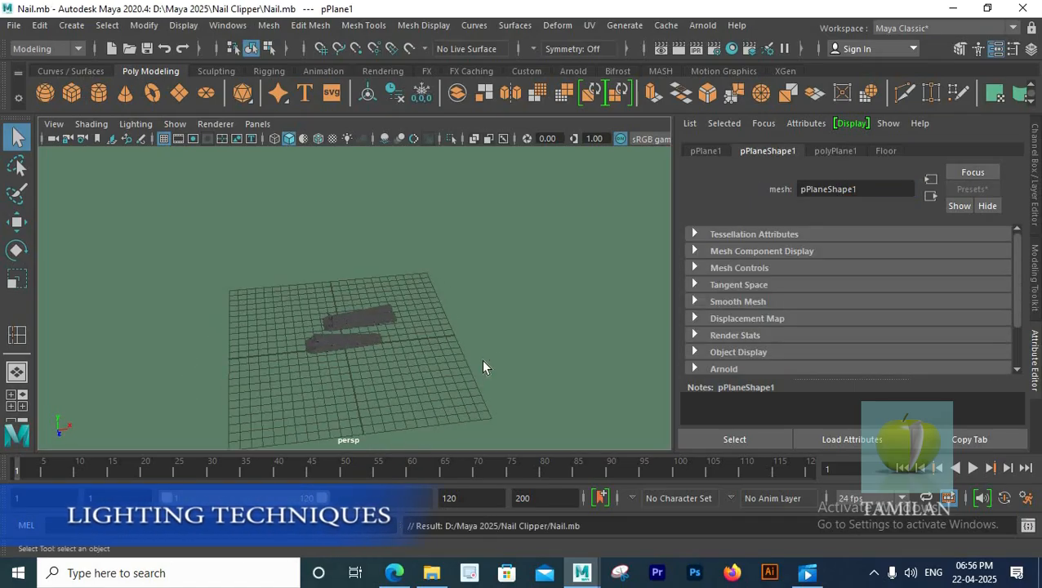
# - Add an Arnold Skydome Light around the scene
pyautogui.scroll(-5, 448, 270)
pyautogui.click(702, 26)
pyautogui.moveTo(720, 106)
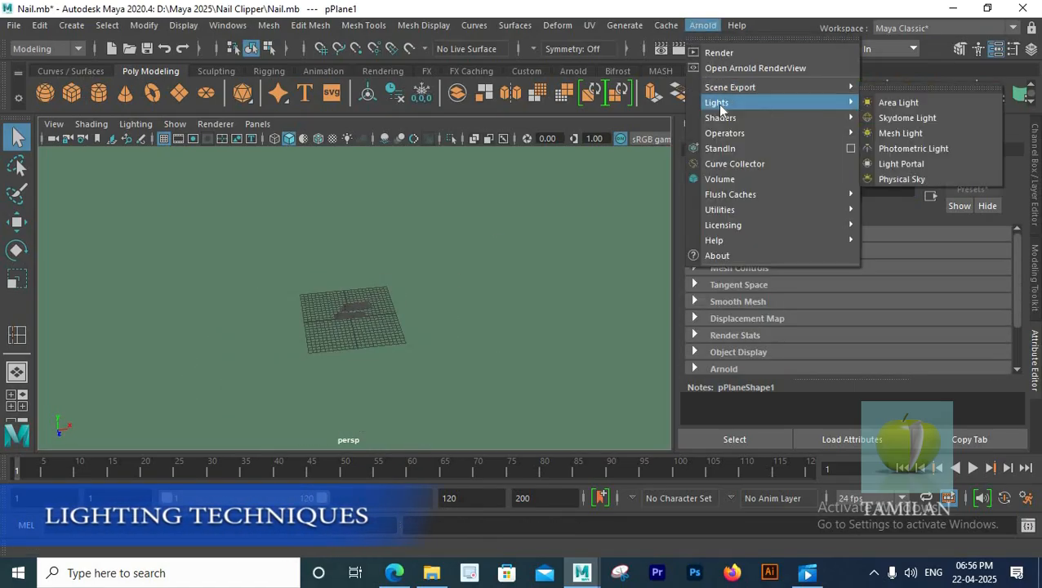
pyautogui.click(907, 118)
pyautogui.click(1030, 49)
pyautogui.scroll(-5, 417, 321)
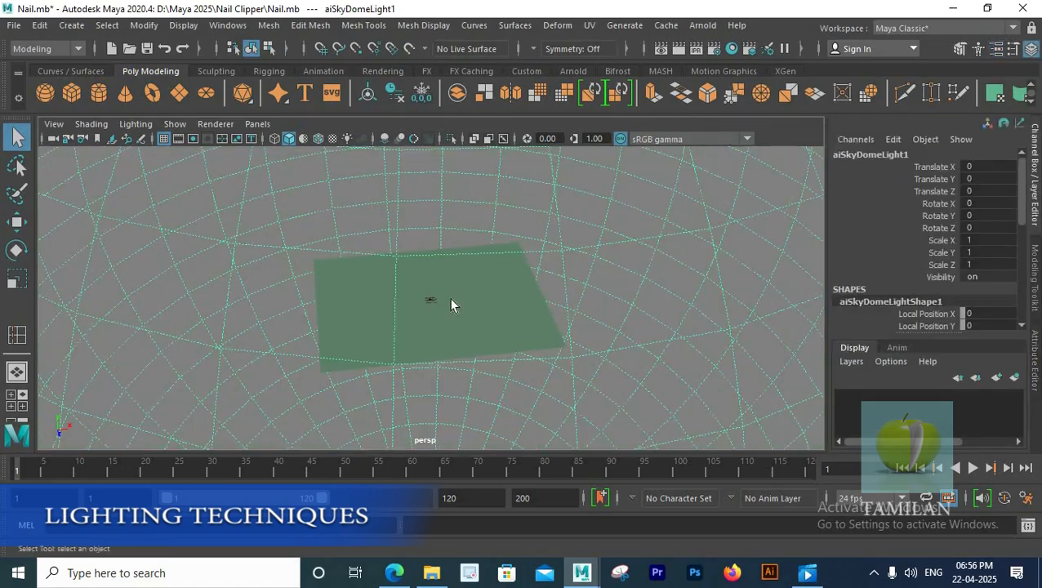
# - Set the skydome light's intensity to 0.8 and its resolution to 4000, and save the scene
pyautogui.click(996, 51)
pyautogui.write('0.8')
pyautogui.press('Tab')
pyautogui.scroll(-3, 735, 334)
pyautogui.scroll(3, 733, 326)
pyautogui.scroll(5, 360, 283)
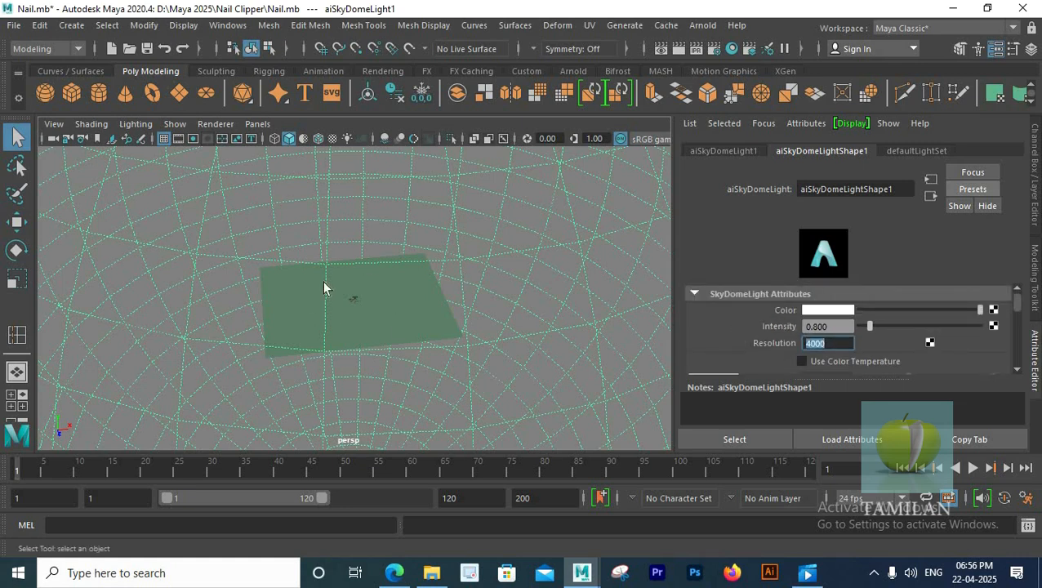
pyautogui.scroll(8, 232, 307)
pyautogui.scroll(-3, 402, 313)
pyautogui.keyDown('alt'); pyautogui.moveTo(403, 313); pyautogui.dragTo(447, 272, button='middle'); pyautogui.keyUp('alt')
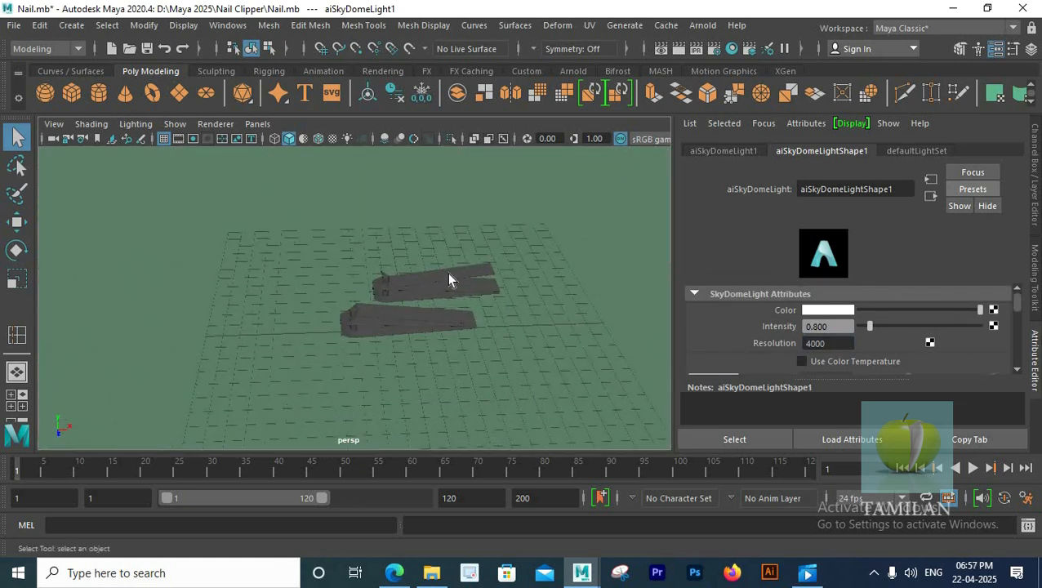
pyautogui.hotkey('ctrl', 's')
# - Create a directional light, raise it above the clippers along Y and enlarge its icon
pyautogui.click(383, 71)
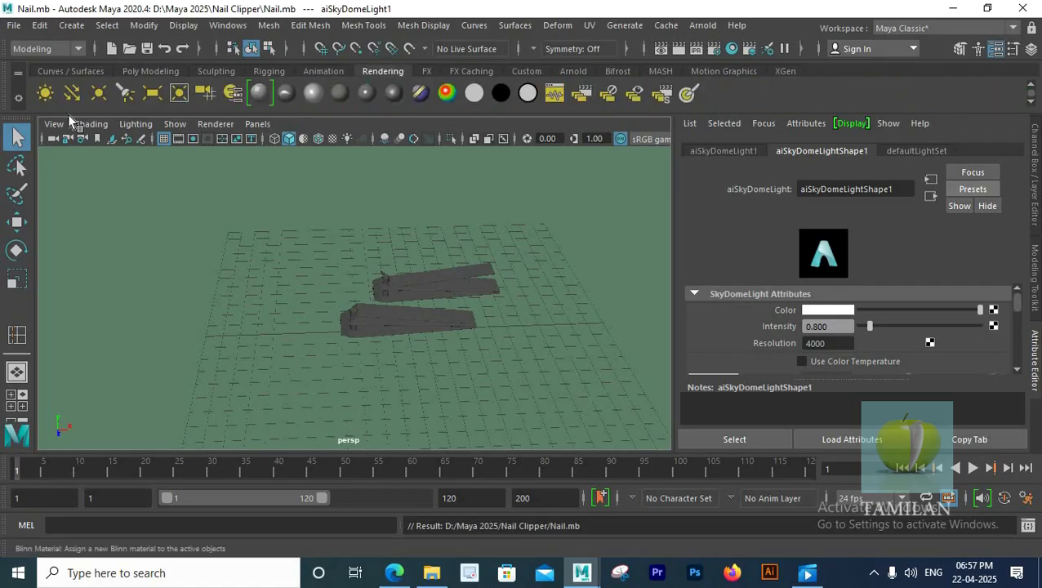
pyautogui.scroll(-7, 472, 364)
pyautogui.press('w')
pyautogui.moveTo(372, 251); pyautogui.dragTo(383, 215)
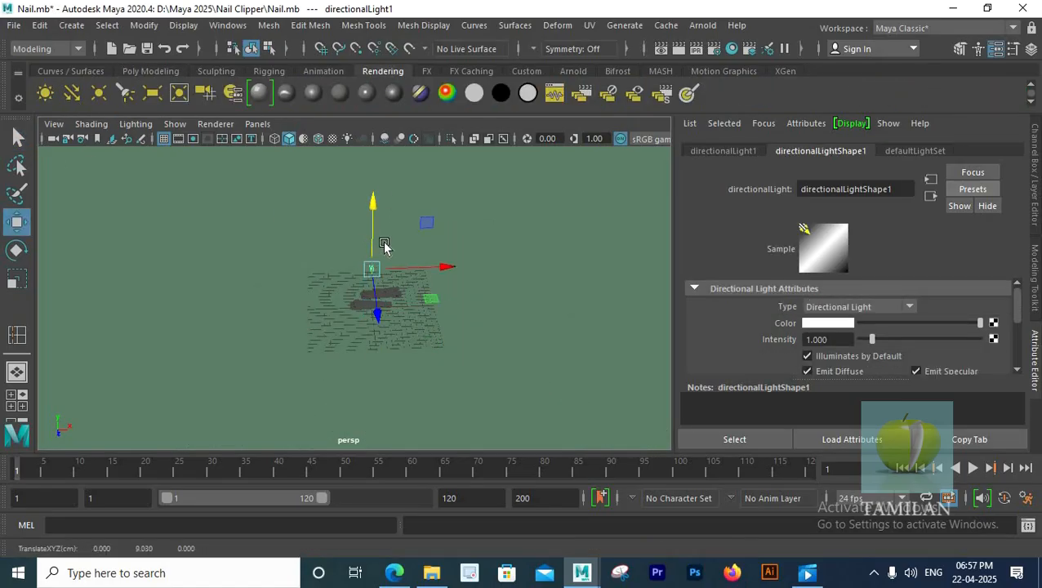
pyautogui.press('r')
pyautogui.moveTo(375, 267); pyautogui.dragTo(337, 260)
# - Angle the directional light diagonally in the top view and move it along X to about -18
pyautogui.press('space')
pyautogui.press('space')
pyautogui.scroll(-7, 277, 230)
pyautogui.press('e')
pyautogui.press('w')
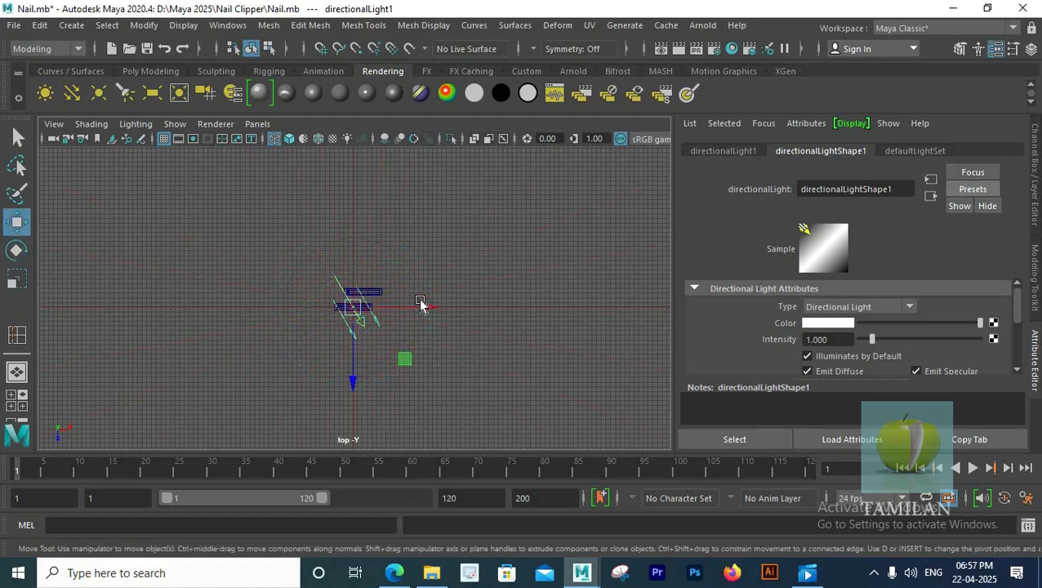
pyautogui.moveTo(432, 307); pyautogui.dragTo(310, 339)
# - Raise the angled directional light to about 29 units above the floor
pyautogui.press('space')
pyautogui.press('space')
pyautogui.press('space')
pyautogui.press('space')
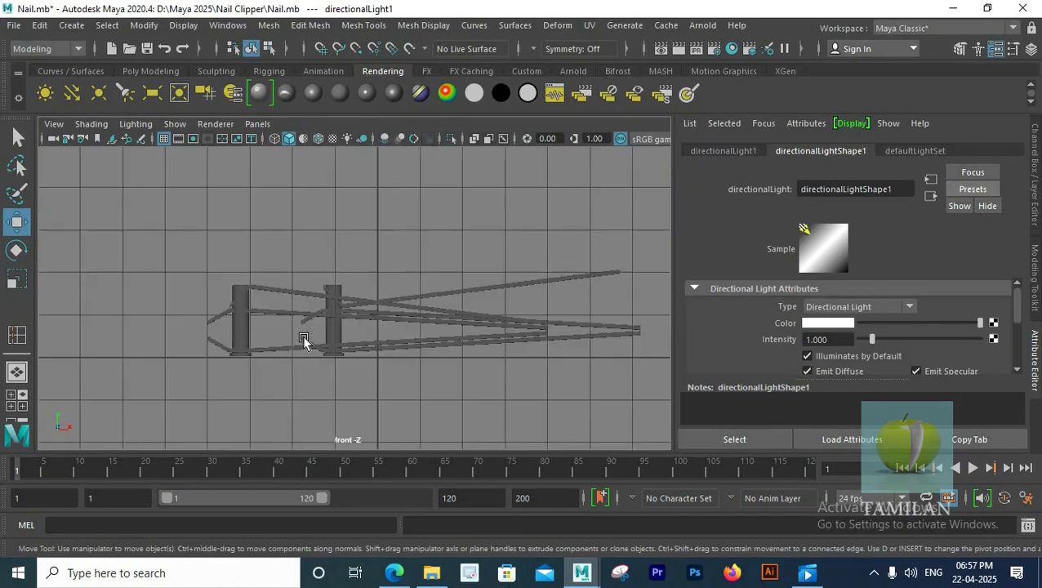
pyautogui.moveTo(318, 215); pyautogui.dragTo(321, 174)
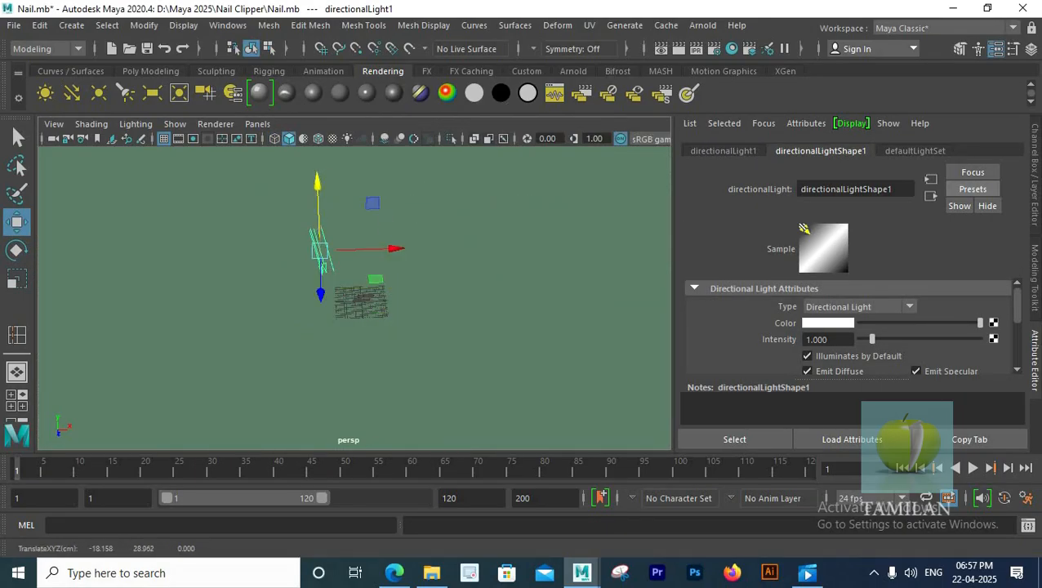
# - Set the directional light's exposure to 2, angle to 16 and samples to 2
pyautogui.scroll(-5, 735, 336)
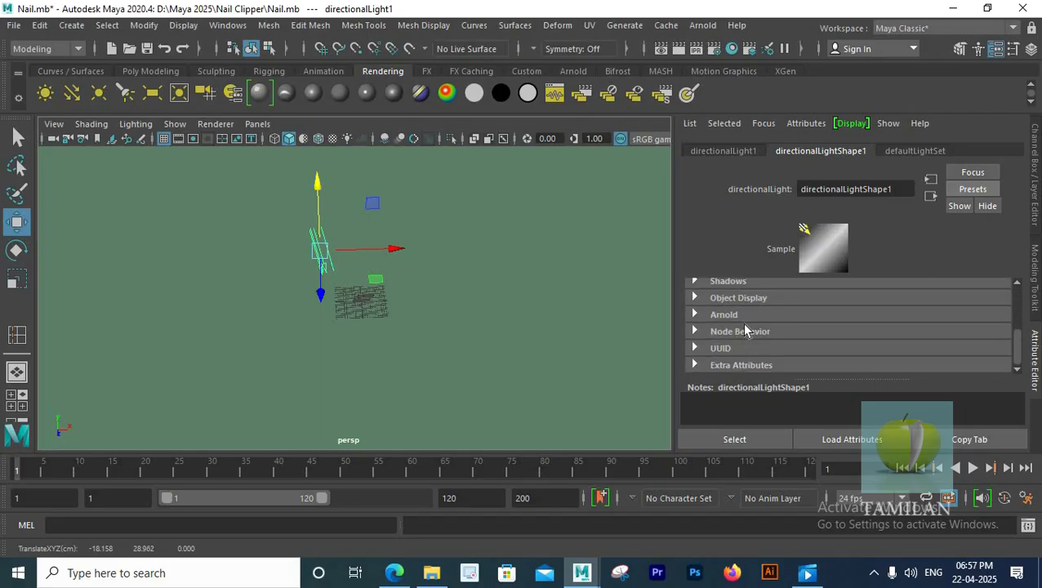
pyautogui.scroll(5, 736, 314)
pyautogui.write('2')
pyautogui.press('Tab')
pyautogui.write('16')
pyautogui.press('Tab')
pyautogui.write('2')
# - Create a second directional light, place it on the opposite side of the clippers from the first light and enlarge its icon
pyautogui.scroll(1, 389, 307)
pyautogui.keyDown('alt'); pyautogui.moveTo(436, 345); pyautogui.dragTo(438, 390, button='middle'); pyautogui.keyUp('alt')
pyautogui.click(72, 93)
pyautogui.moveTo(434, 343); pyautogui.dragTo(470, 343)
pyautogui.keyDown('alt'); pyautogui.moveTo(401, 288); pyautogui.dragTo(439, 323); pyautogui.keyUp('alt')
pyautogui.press('r')
pyautogui.press('space')
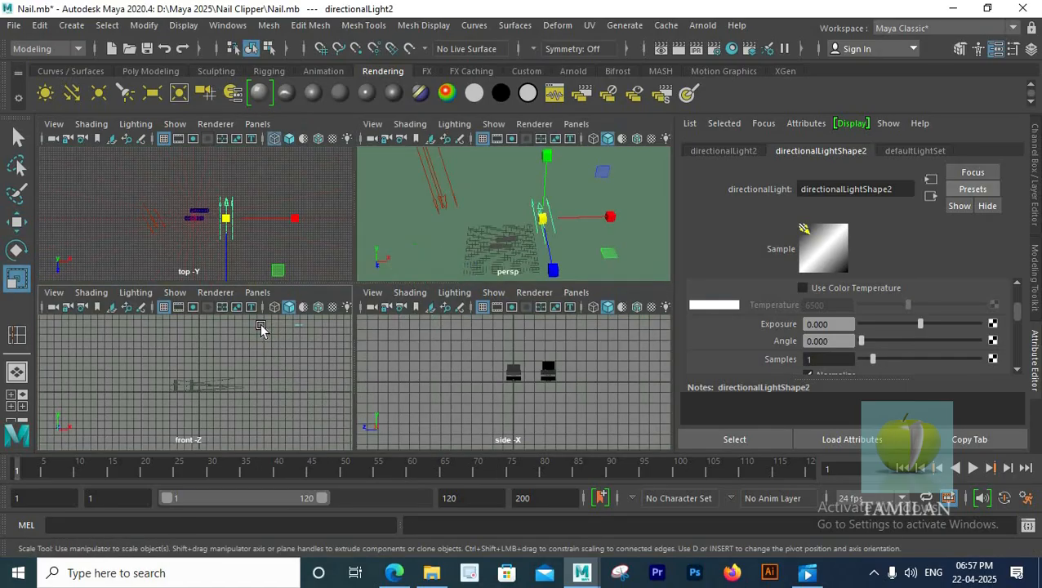
# - Rotate the second directional light to about -63 degrees in X and 214 degrees in Y, working from the top view
pyautogui.press('w')
pyautogui.press('space')
pyautogui.press('space')
pyautogui.press('space')
pyautogui.press('e')
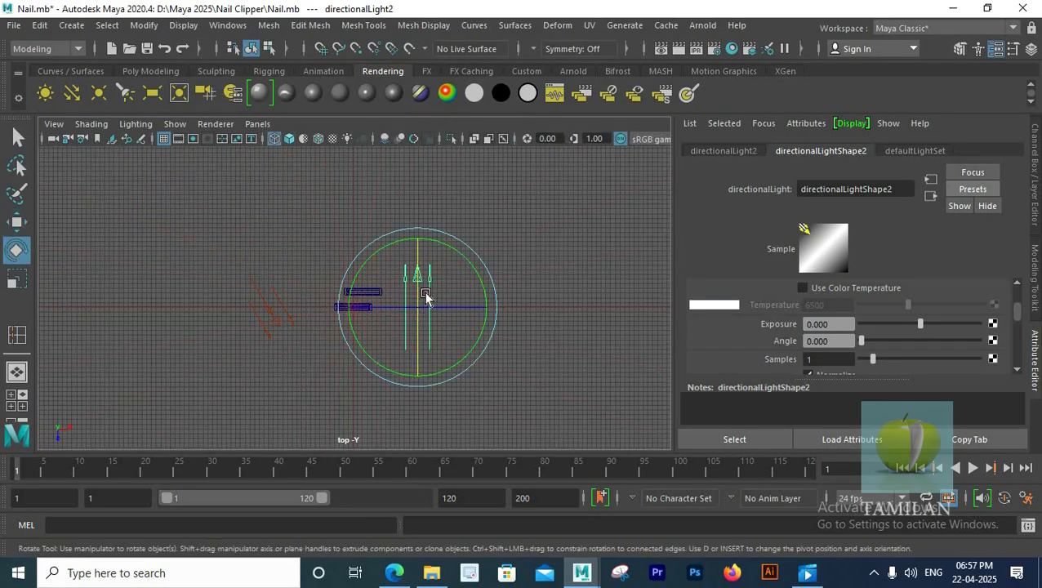
pyautogui.moveTo(410, 238); pyautogui.dragTo(413, 290)
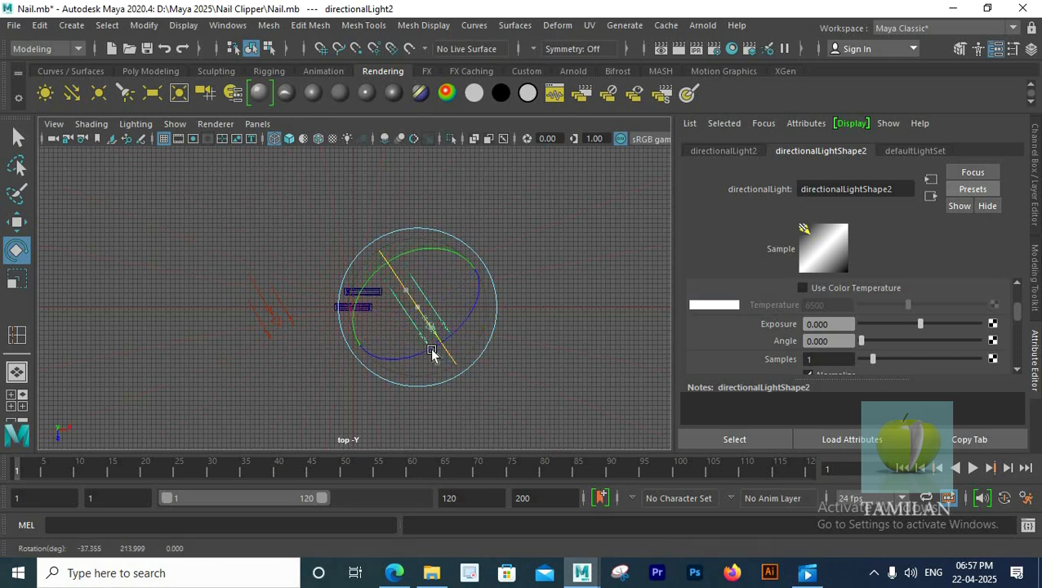
# - Set the second directional light's exposure to 1 and its angle to 10
pyautogui.scroll(3, 828, 324)
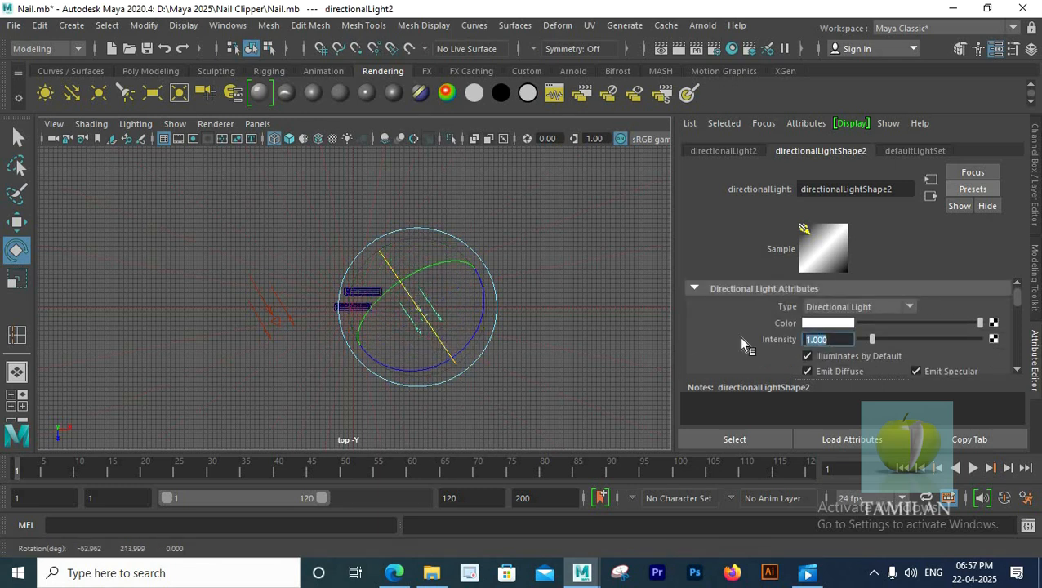
pyautogui.scroll(-4, 741, 338)
pyautogui.write('1')
pyautogui.press('Tab')
pyautogui.write('10')
pyautogui.press('Tab')
pyautogui.press('Return')
# - Turn the second directional light in the top view until its rays run parallel to the Z axis
pyautogui.moveTo(501, 328); pyautogui.dragTo(485, 370)
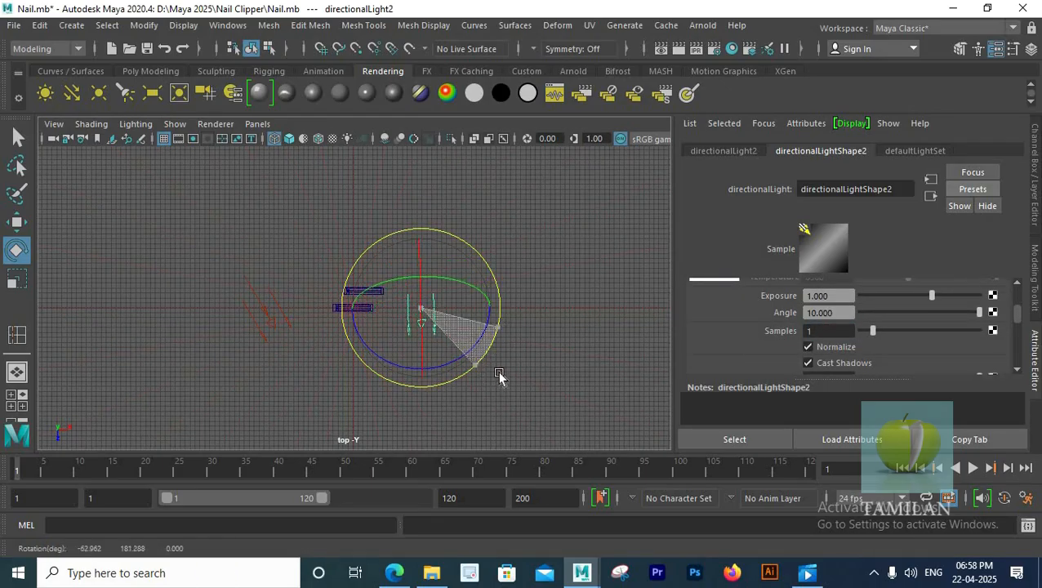
pyautogui.click(540, 353)
pyautogui.scroll(-3, 524, 339)
pyautogui.press('space')
pyautogui.press('space')
pyautogui.press('w')
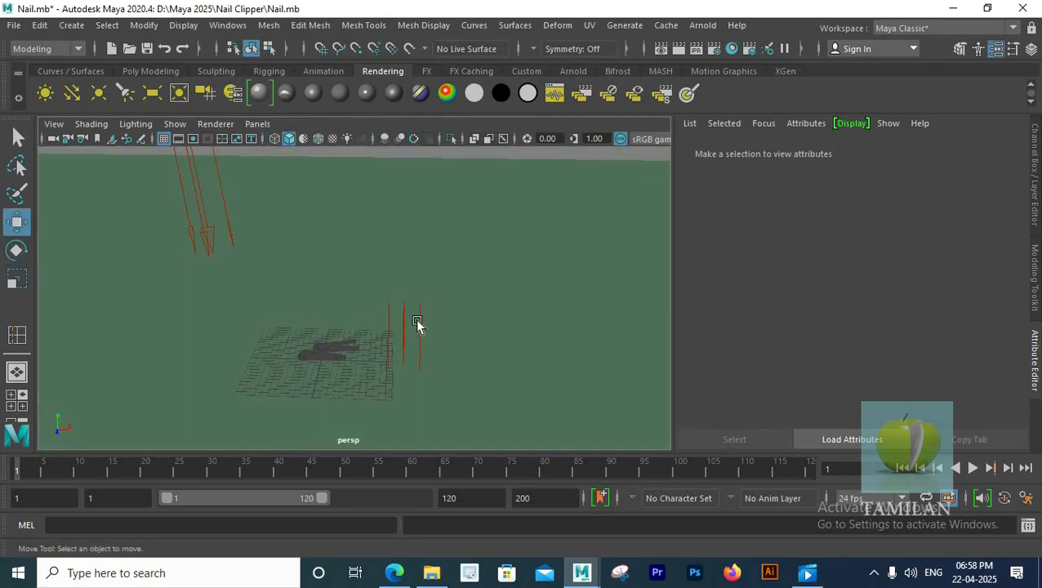
# - Raise the second directional light higher above the floor and save the scene
pyautogui.click(418, 326)
pyautogui.moveTo(406, 291); pyautogui.dragTo(435, 275)
pyautogui.hotkey('ctrl', 's')
pyautogui.keyDown('alt'); pyautogui.moveTo(363, 333); pyautogui.dragTo(351, 309, button='middle'); pyautogui.keyUp('alt')
pyautogui.press('space')
pyautogui.press('space')
pyautogui.keyDown('alt'); pyautogui.moveTo(486, 247); pyautogui.dragTo(450, 384); pyautogui.keyUp('alt')
pyautogui.scroll(-1, 450, 384)
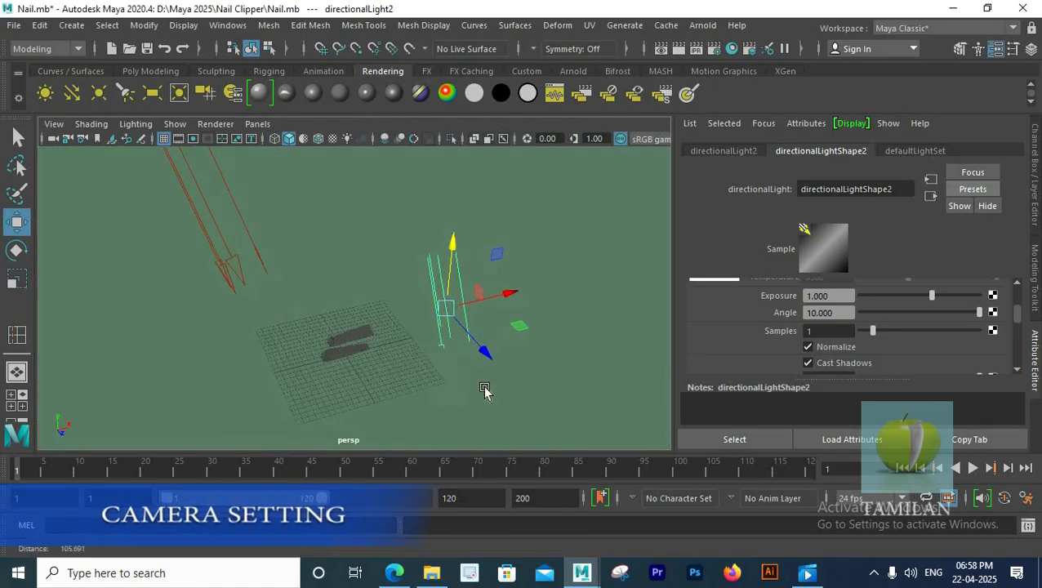
# - Create a new camera and set its angle of view to 100
pyautogui.scroll(5, 450, 384)
pyautogui.click(449, 345)
pyautogui.scroll(-3, 449, 345)
pyautogui.keyDown('alt'); pyautogui.moveTo(449, 344); pyautogui.dragTo(470, 270, button='middle'); pyautogui.keyUp('alt')
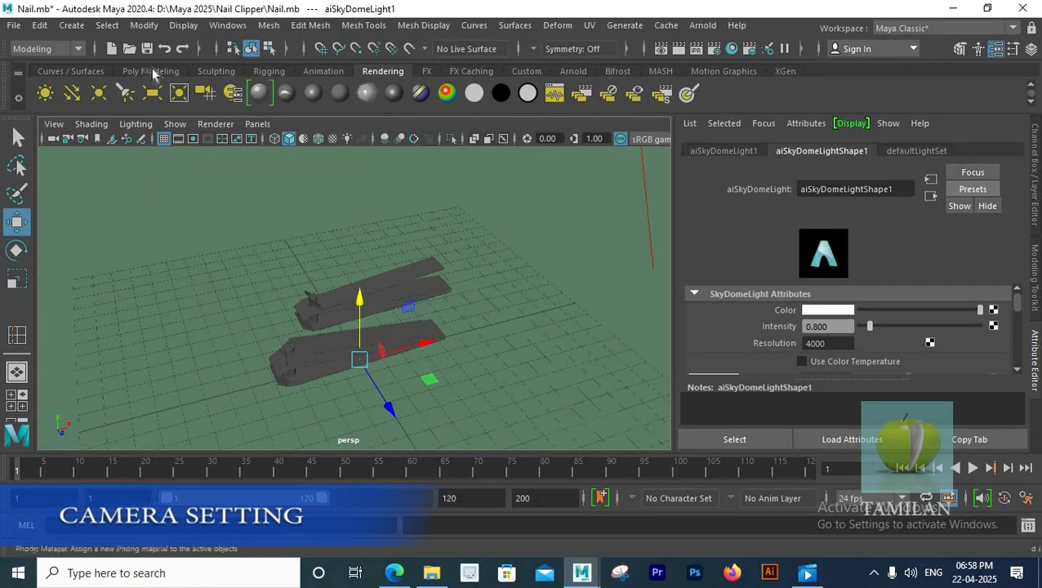
pyautogui.click(72, 25)
pyautogui.moveTo(144, 125)
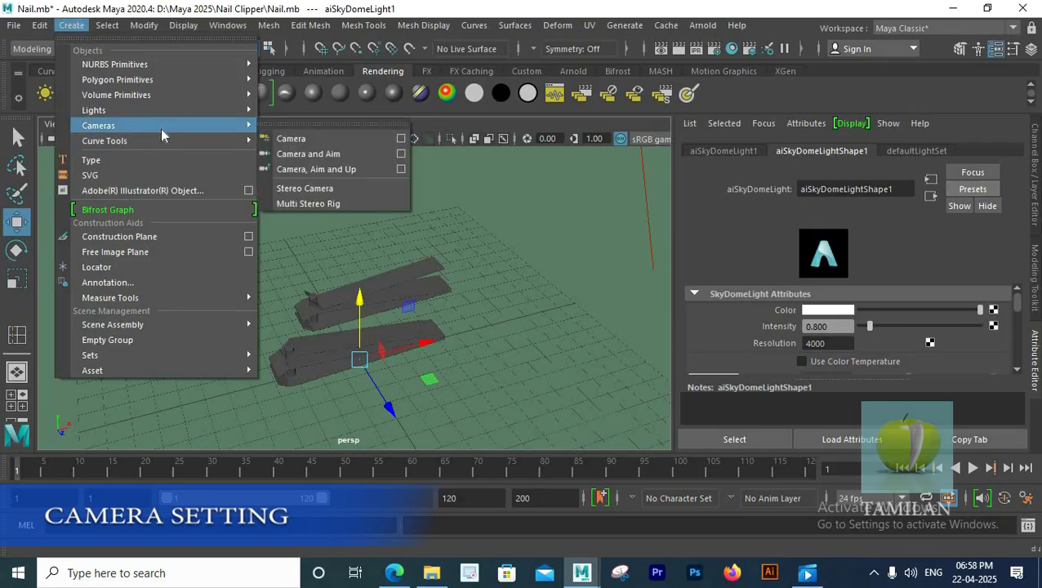
pyautogui.click(294, 140)
pyautogui.doubleClick(824, 325)
pyautogui.write('100')
pyautogui.press('Return')
# - Set the new camera's horizontal aperture to 54 mm
pyautogui.scroll(-5, 734, 331)
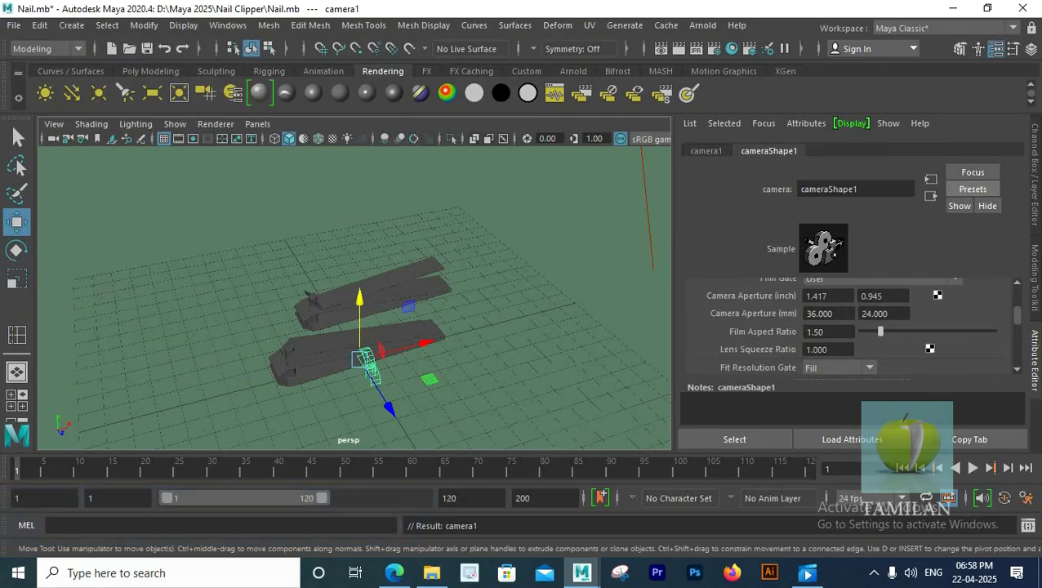
pyautogui.write('54')
pyautogui.press('Return')
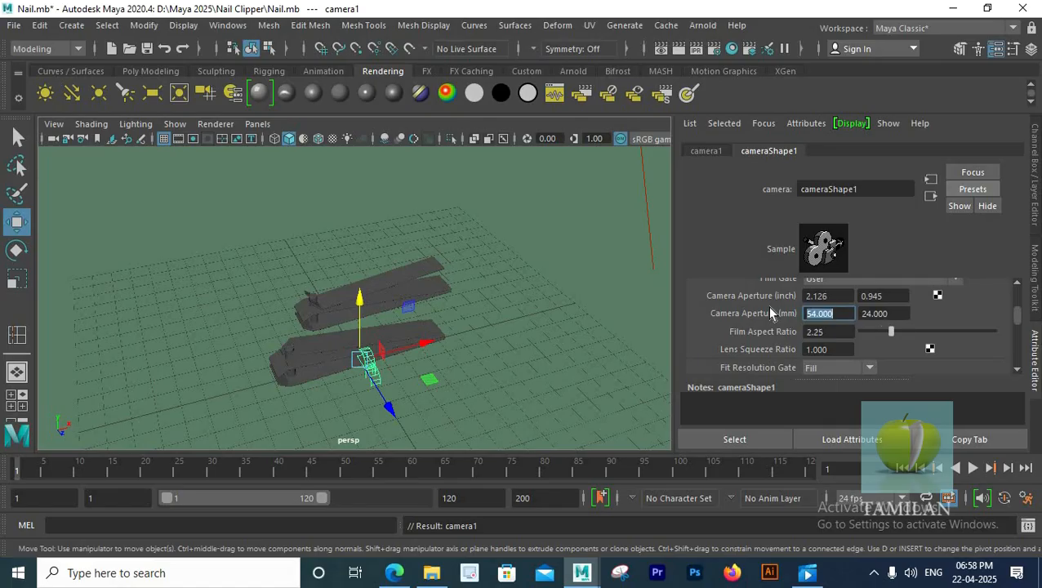
# - Set the render output to JPEG format with an image size of 1920 x 1080 in the render settings
pyautogui.click(714, 49)
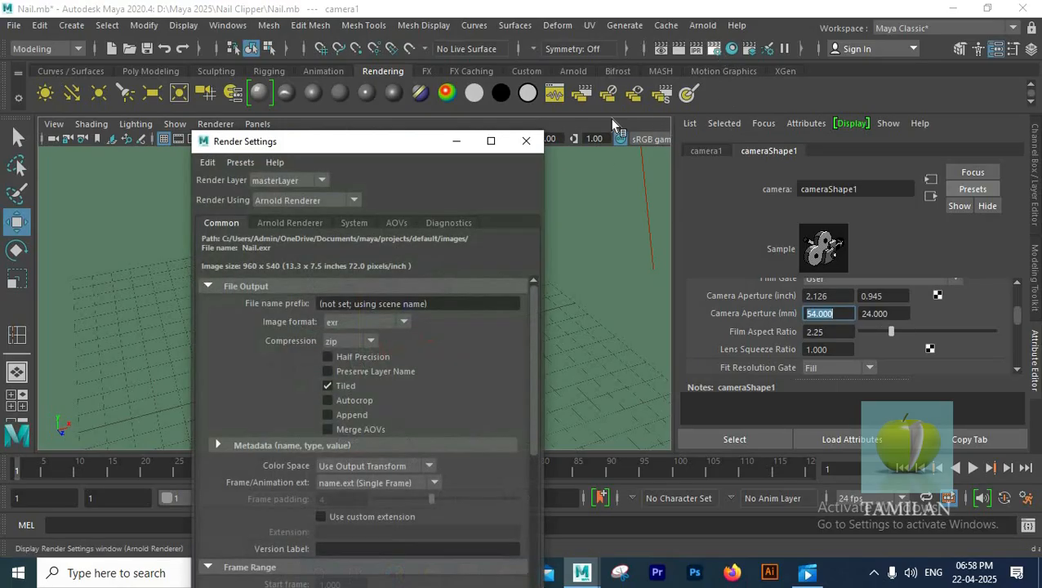
pyautogui.click(343, 324)
pyautogui.scroll(-5, 394, 507)
pyautogui.click(396, 506)
pyautogui.scroll(-3, 395, 455)
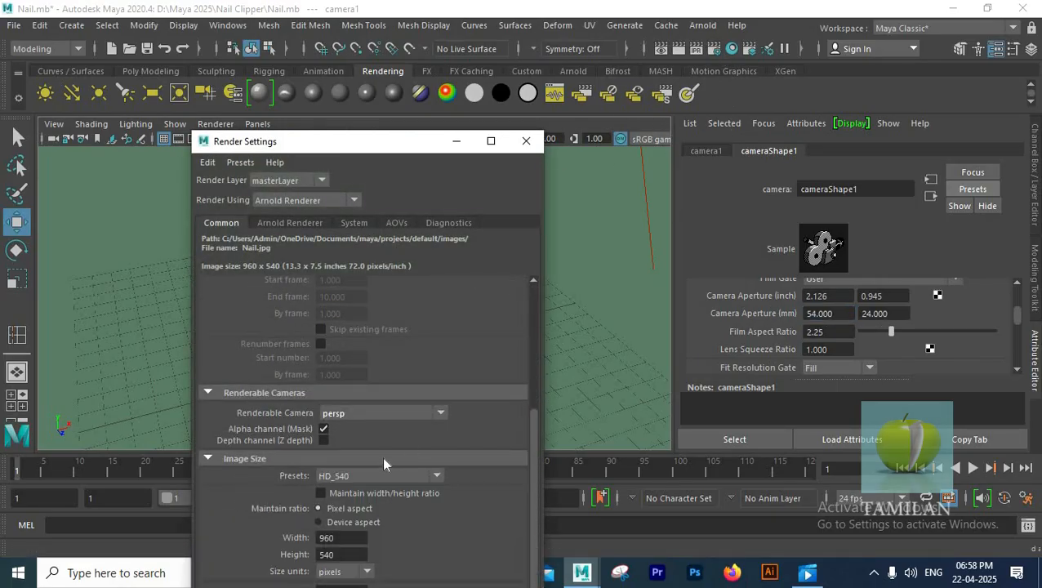
pyautogui.click(379, 476)
pyautogui.press('Escape')
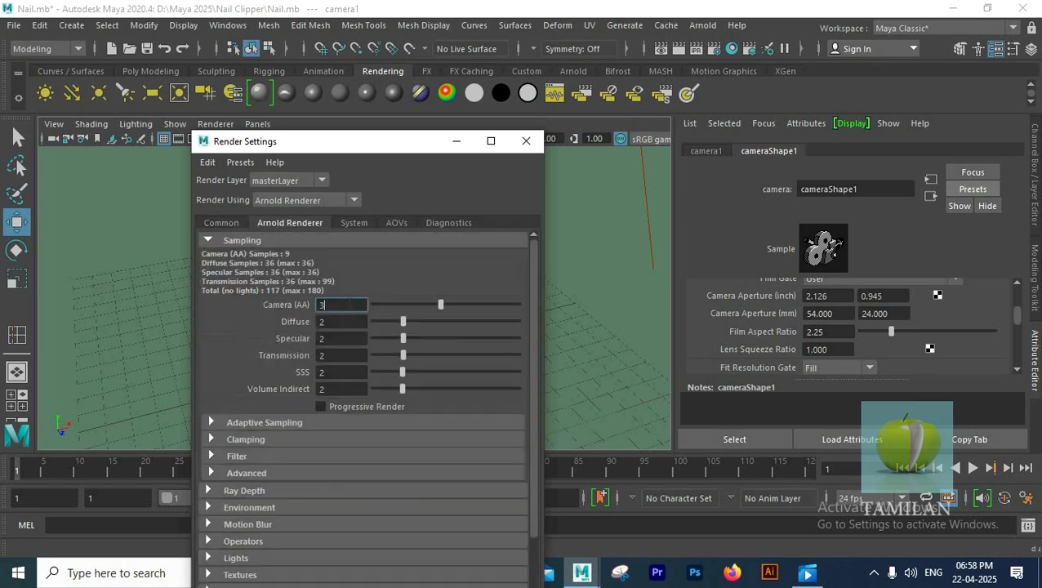
# - Set the Arnold sampling to Camera (AA) 5, Diffuse 3 and Specular 3, and close the render settings
pyautogui.write('5')
pyautogui.press('Tab')
pyautogui.write('3')
pyautogui.press('Tab')
pyautogui.write('3')
pyautogui.press('Return')
pyautogui.click(527, 142)
# - Look through camera1 in the viewport and turn it towards the nail clippers from above
pyautogui.click(257, 123)
pyautogui.moveTo(327, 142)
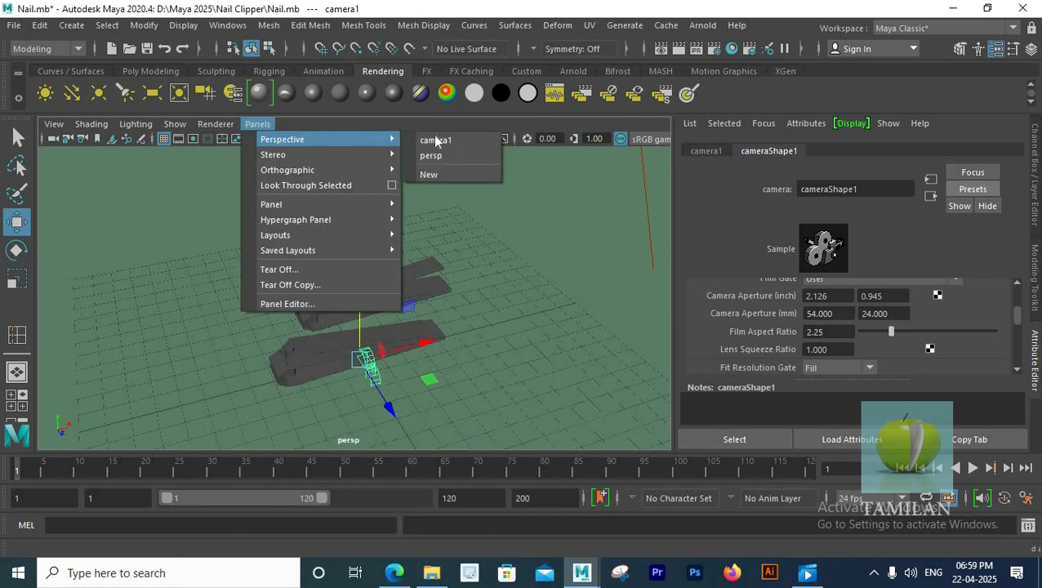
pyautogui.click(432, 140)
pyautogui.keyDown('alt'); pyautogui.moveTo(428, 282); pyautogui.dragTo(420, 376); pyautogui.keyUp('alt')
pyautogui.keyDown('alt'); pyautogui.moveTo(470, 354); pyautogui.dragTo(471, 347); pyautogui.keyUp('alt')
# - Set camera1's angle of view to 100 and reframe the two nail clippers at close range
pyautogui.scroll(3, 849, 327)
pyautogui.write('100')
pyautogui.press('Return')
pyautogui.scroll(-3, 741, 325)
pyautogui.scroll(3, 745, 327)
pyautogui.scroll(-1, 745, 327)
pyautogui.scroll(1, 743, 327)
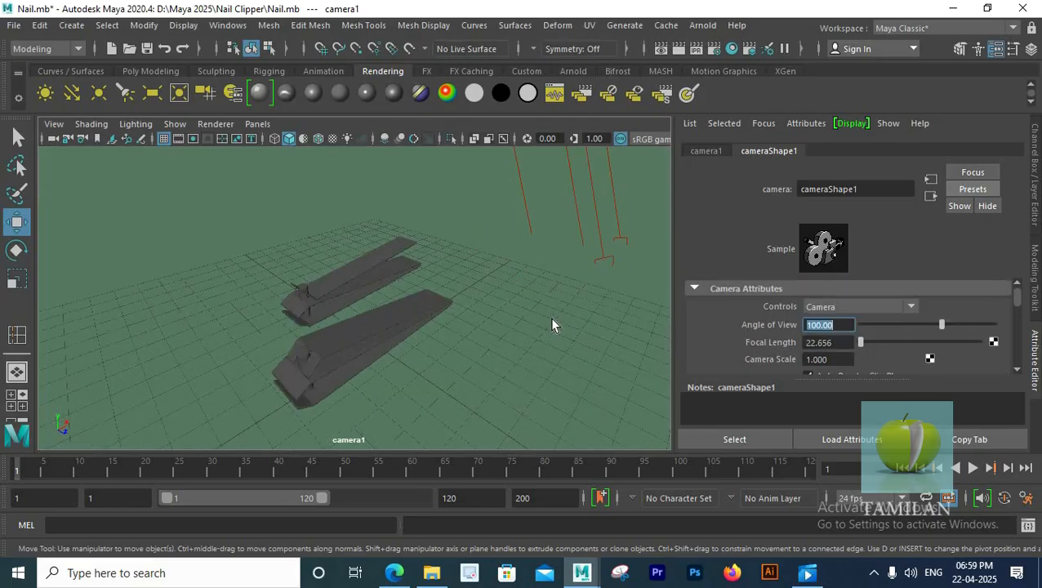
pyautogui.keyDown('alt'); pyautogui.moveTo(337, 329); pyautogui.dragTo(363, 285); pyautogui.keyUp('alt')
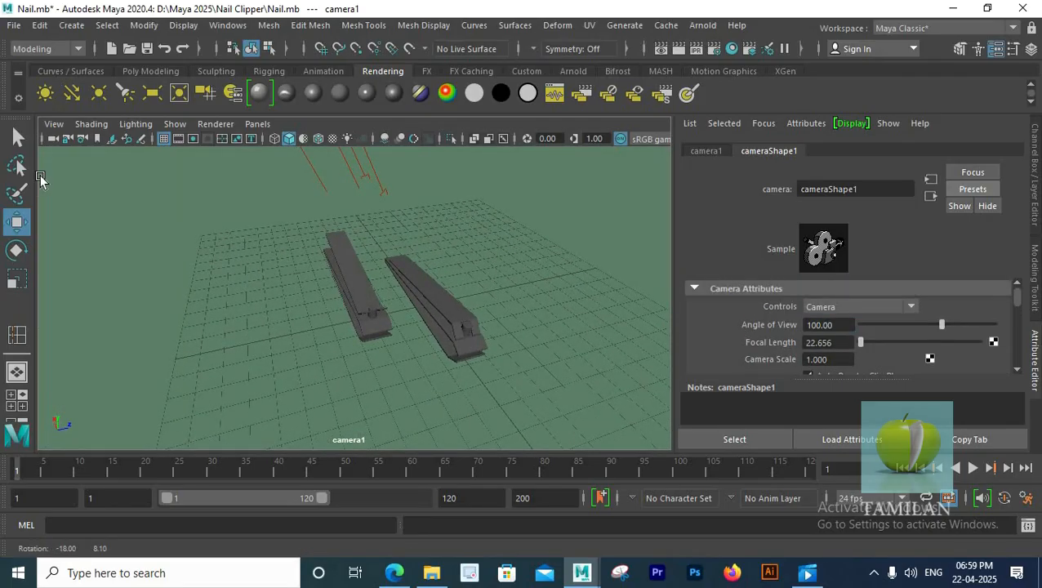
# - Show the resolution gate for camera1 and orbit it to frame both nail clippers diagonally inside the gate
pyautogui.click(54, 123)
pyautogui.moveTo(140, 416)
pyautogui.click(375, 428)
pyautogui.keyDown('alt'); pyautogui.moveTo(329, 400); pyautogui.dragTo(398, 304); pyautogui.keyUp('alt')
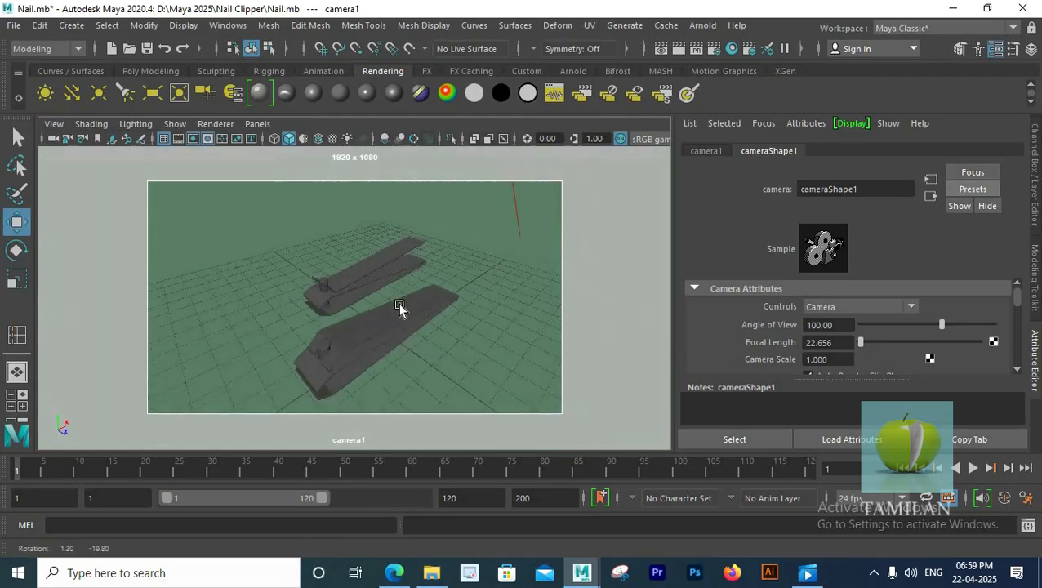
# - Set camera1's focal length to 100 and pull the camera back to reframe the nail clippers
pyautogui.doubleClick(825, 342)
pyautogui.write('100')
pyautogui.press('Return')
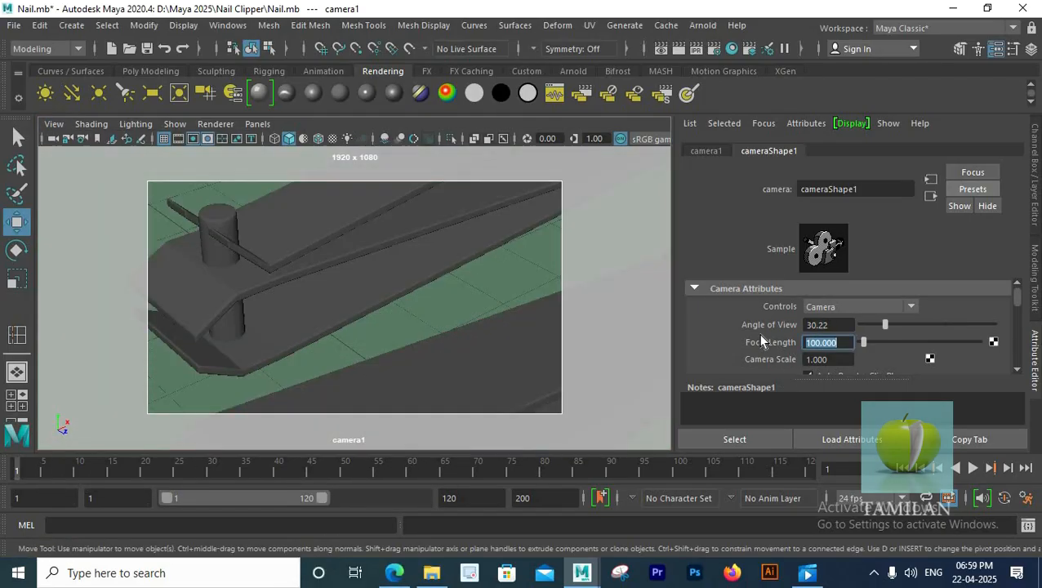
pyautogui.scroll(-5, 245, 294)
pyautogui.keyDown('alt'); pyautogui.moveTo(409, 329); pyautogui.dragTo(447, 350); pyautogui.keyUp('alt')
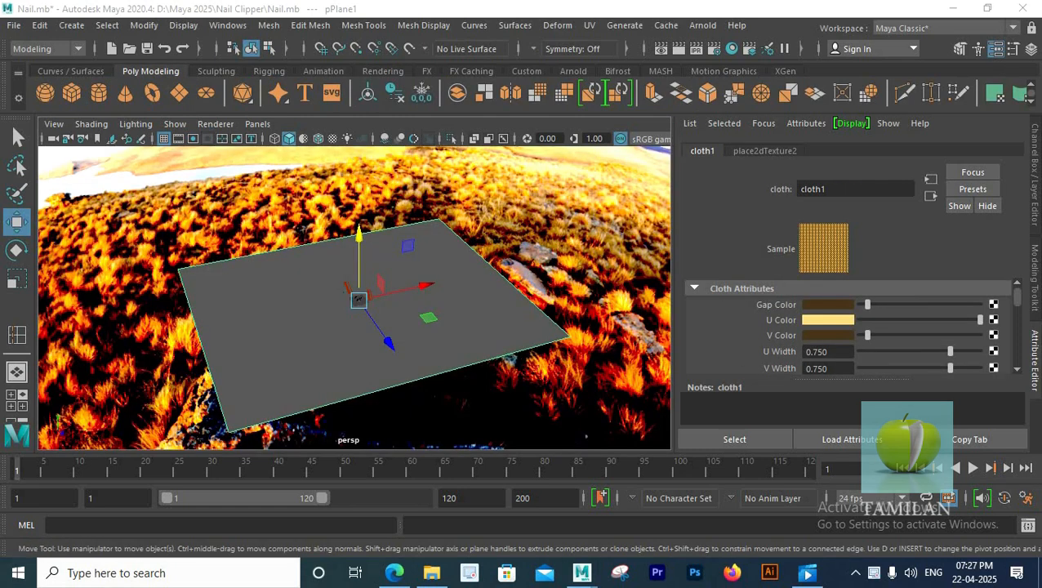
# - Set the U Width to 0.020 and the V Width to 0.100 on the floor plane's cloth texture
pyautogui.scroll(5, 626, 289)
pyautogui.click(626, 288)
pyautogui.click(993, 345)
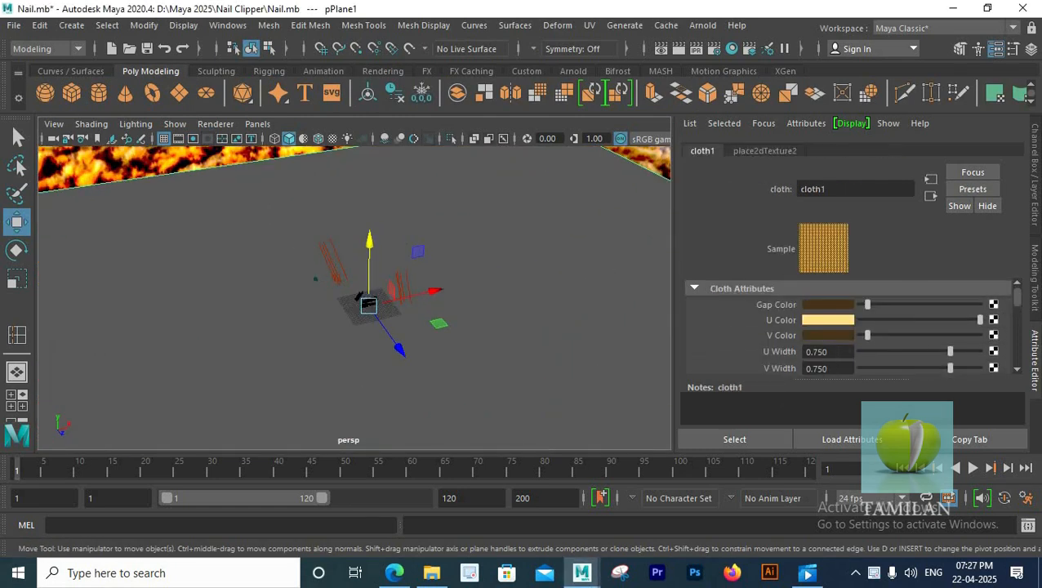
pyautogui.write('0.020')
pyautogui.press('Return')
pyautogui.doubleClick(812, 368)
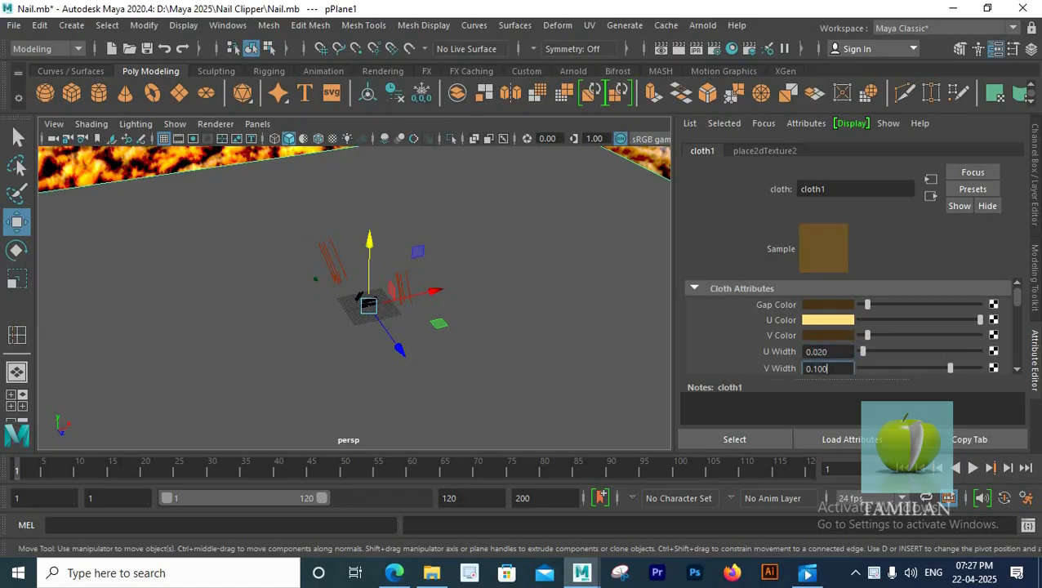
# - Render the scene through camera1 with Arnold and inspect the nail clippers and cloth floor in the maximized render view
pyautogui.click(704, 25)
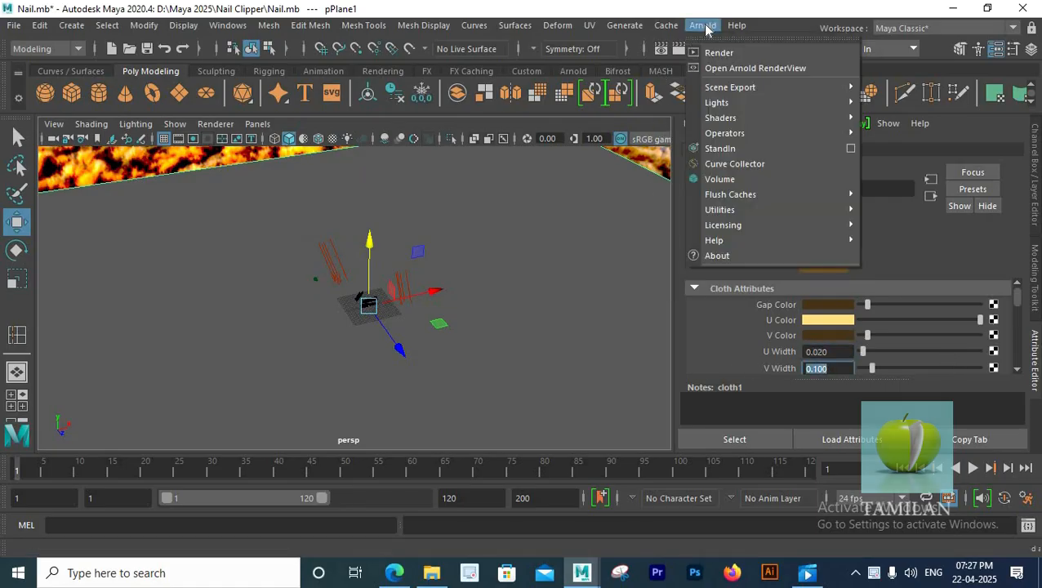
pyautogui.click(718, 51)
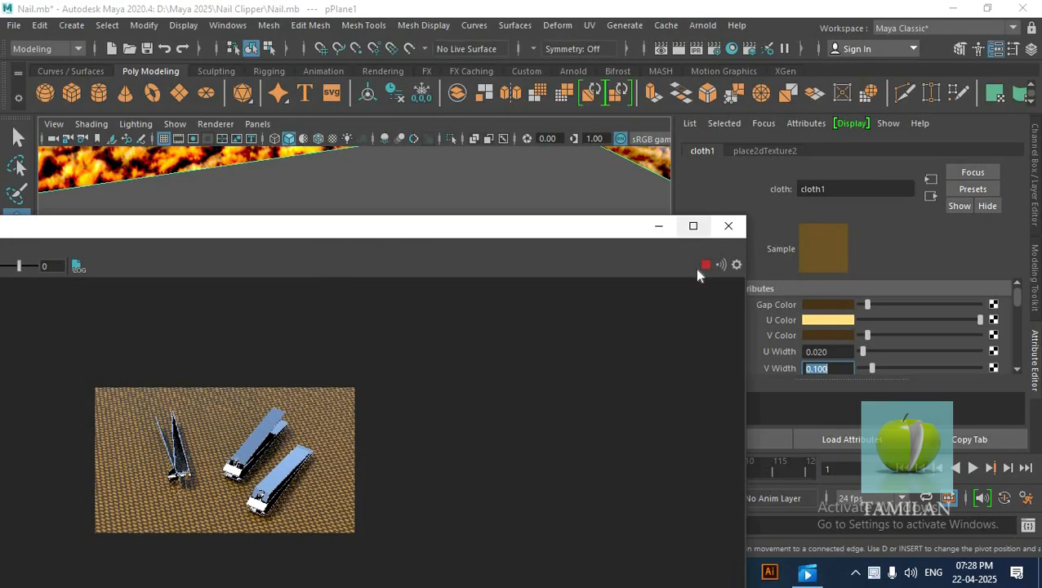
pyautogui.click(693, 225)
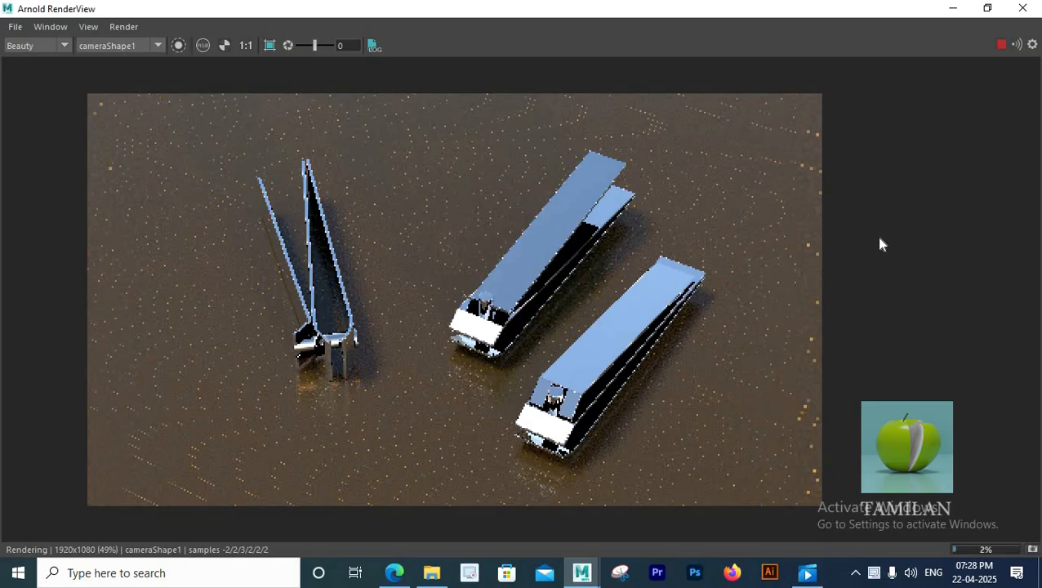
pyautogui.scroll(-2, 854, 258)
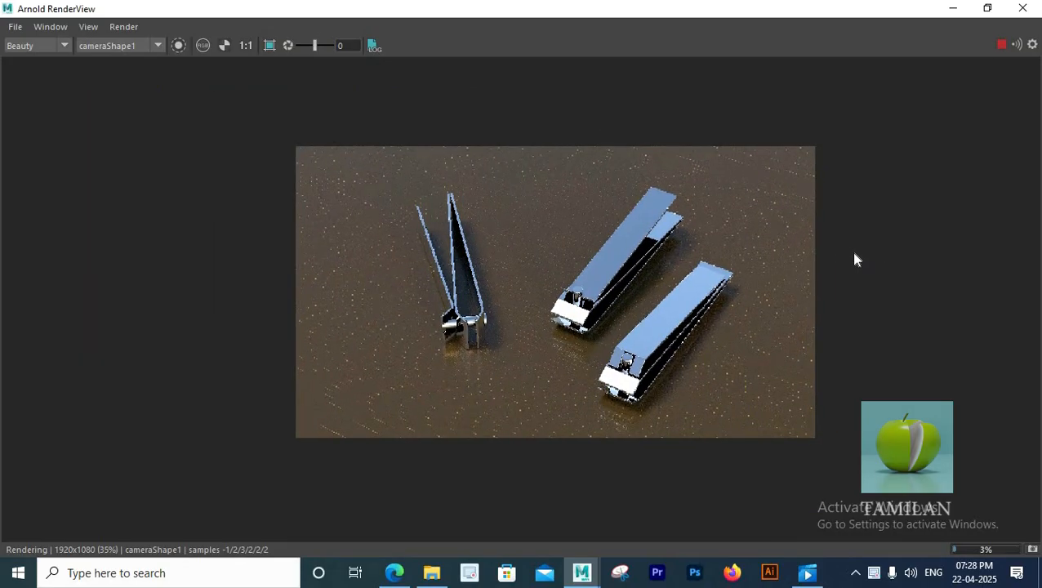
pyautogui.scroll(4, 855, 260)
pyautogui.scroll(-2, 854, 254)
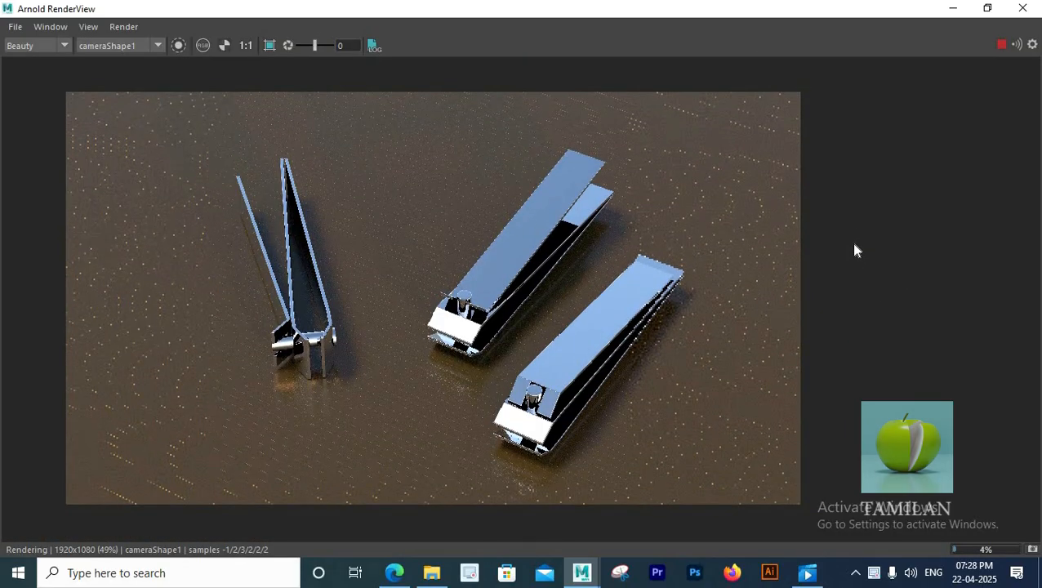